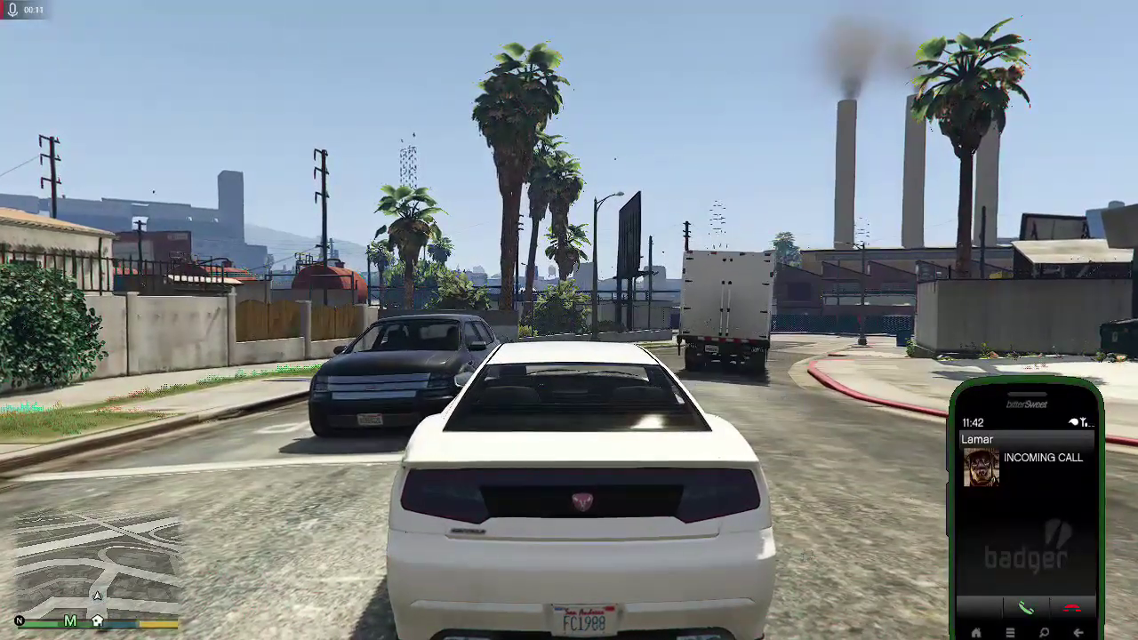
# - Pause Grand Theft Auto V gameplay with Esc to leave the game
pyautogui.press('Escape')
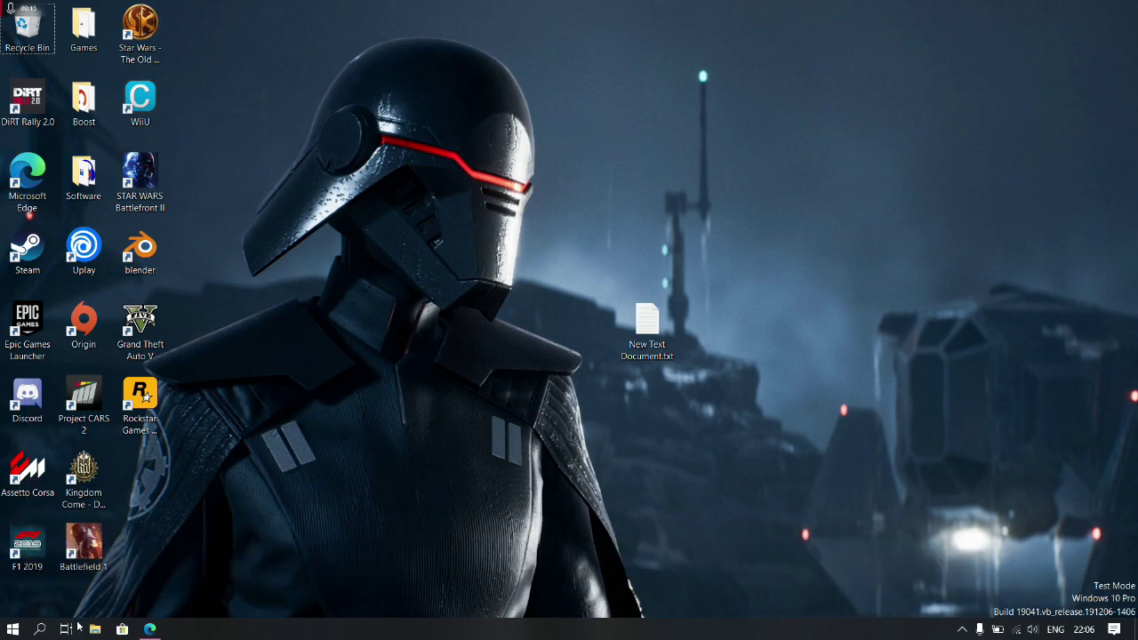
# - Browse to D:\GTAV\Redistributables\DirectX and run DXSETUP.exe
pyautogui.click(96, 630)
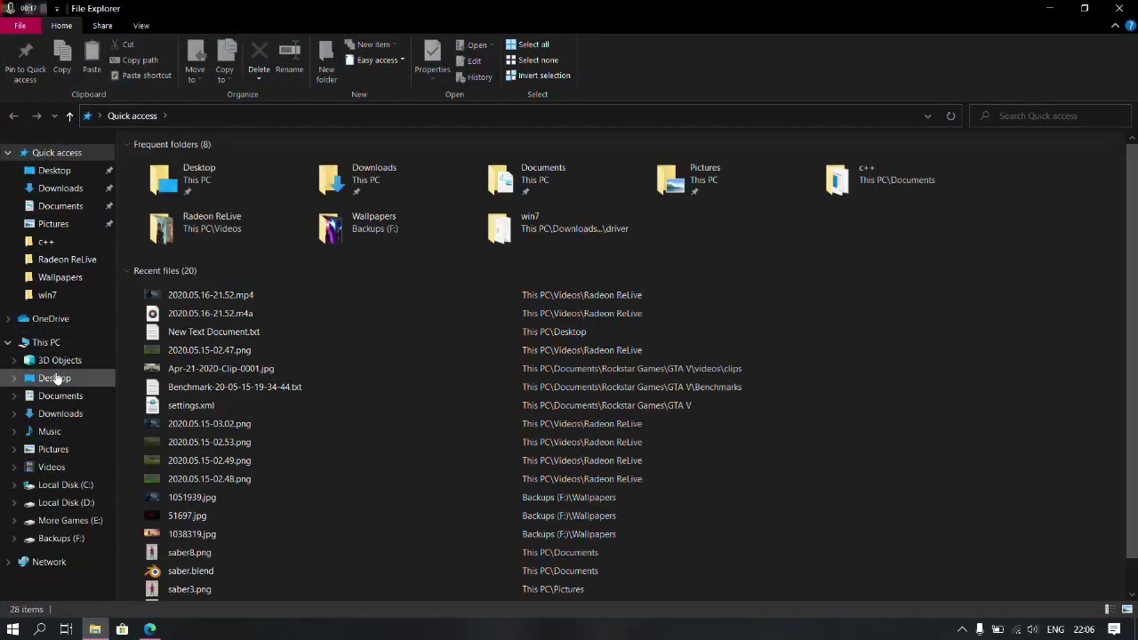
pyautogui.click(76, 504)
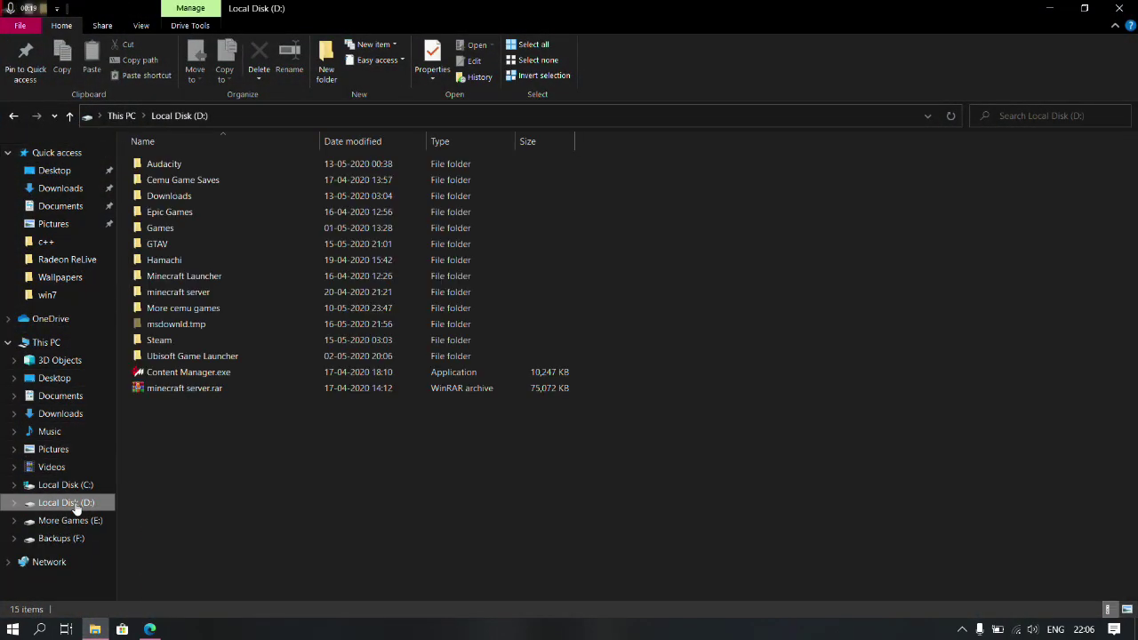
pyautogui.doubleClick(216, 247)
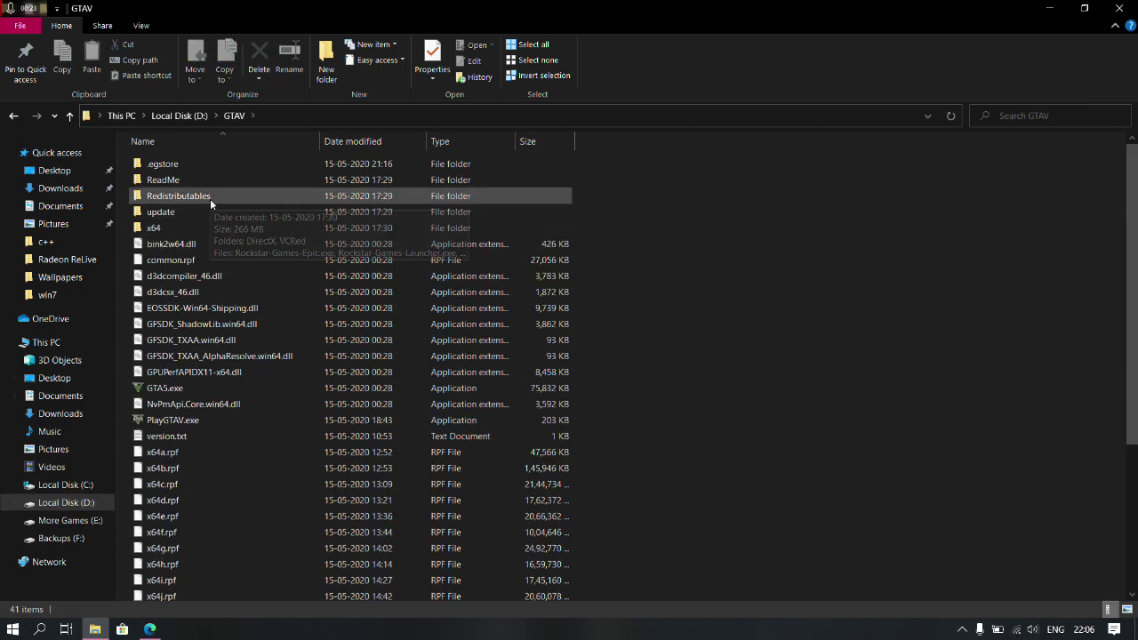
pyautogui.doubleClick(210, 197)
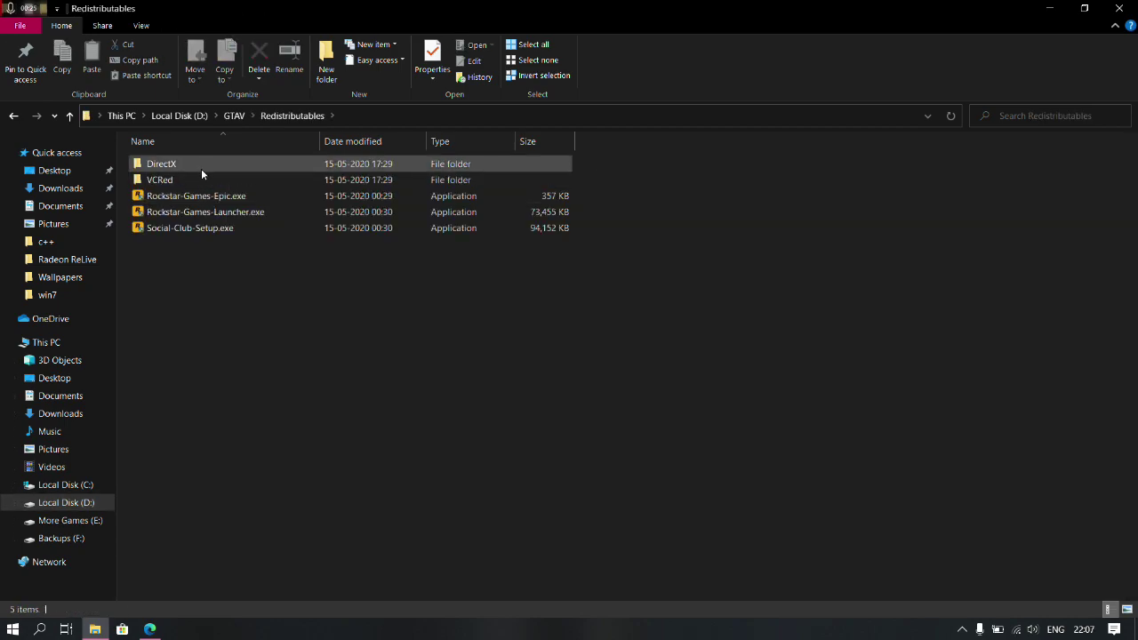
pyautogui.doubleClick(199, 166)
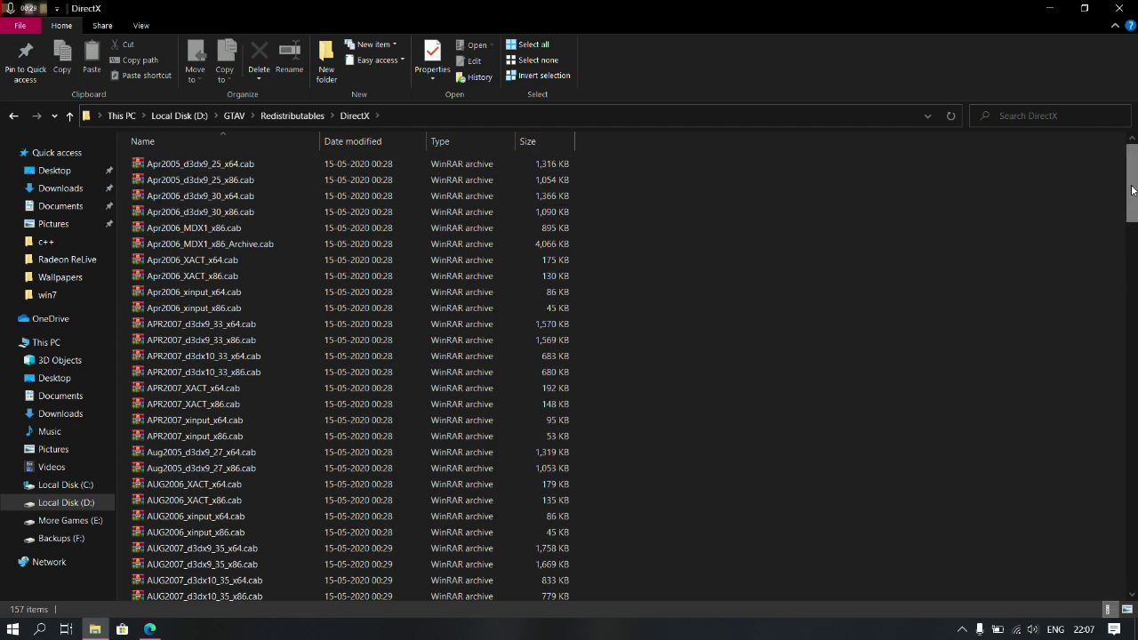
pyautogui.moveTo(1135, 189); pyautogui.dragTo(1124, 332)
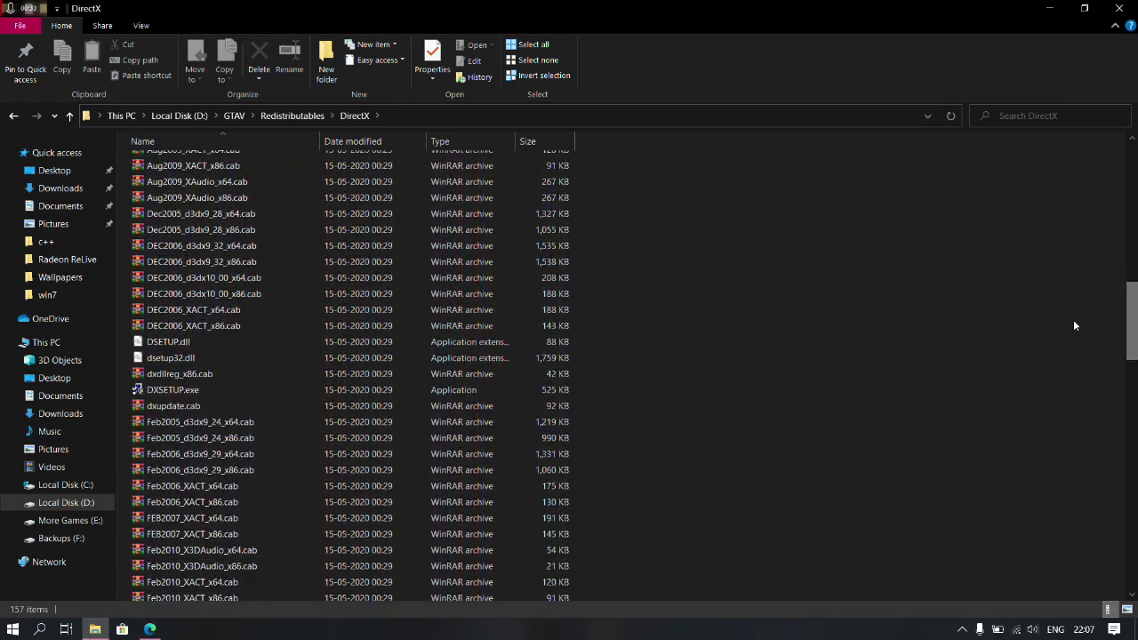
pyautogui.doubleClick(484, 389)
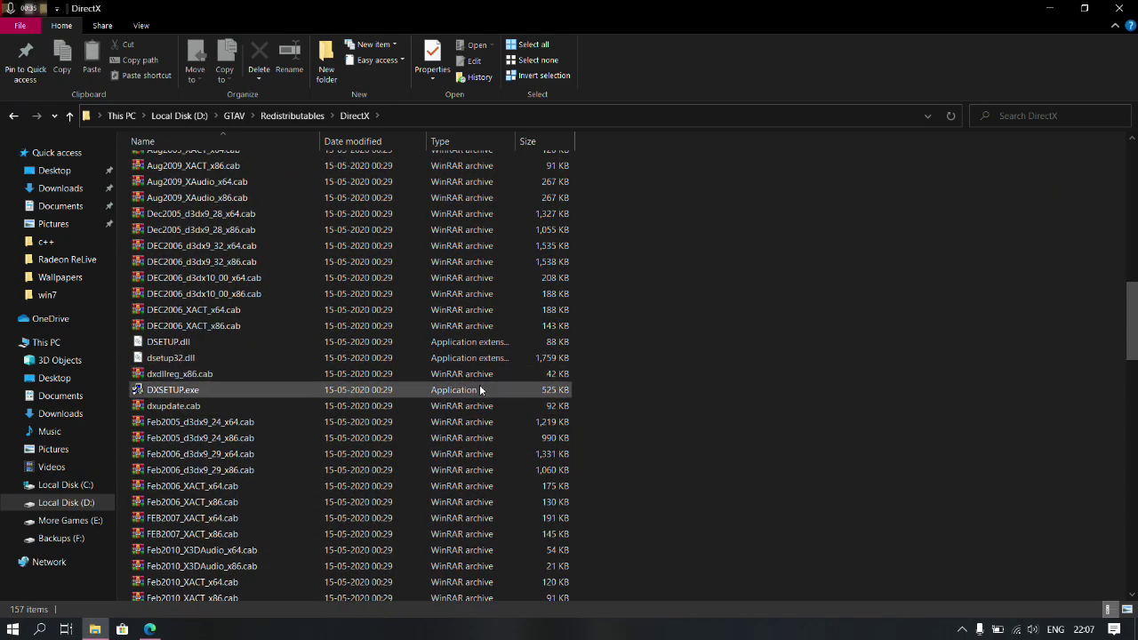
# - Install DirectX from DXSETUP with the licence accepted, through to Finish
pyautogui.click(492, 414)
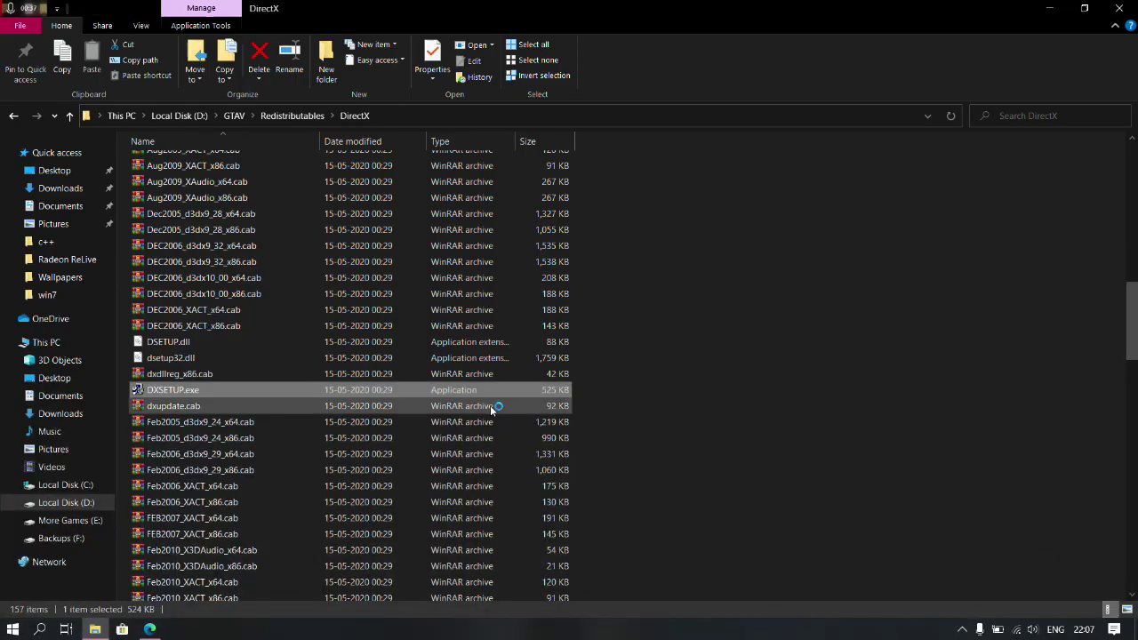
pyautogui.click(351, 355)
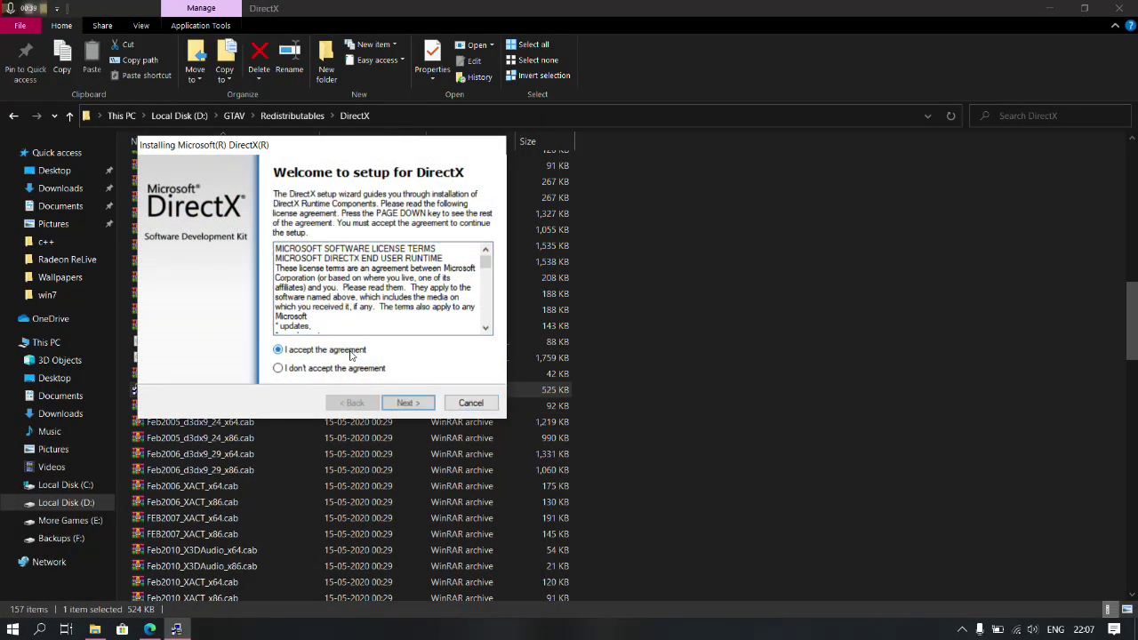
pyautogui.click(418, 404)
pyautogui.click(419, 405)
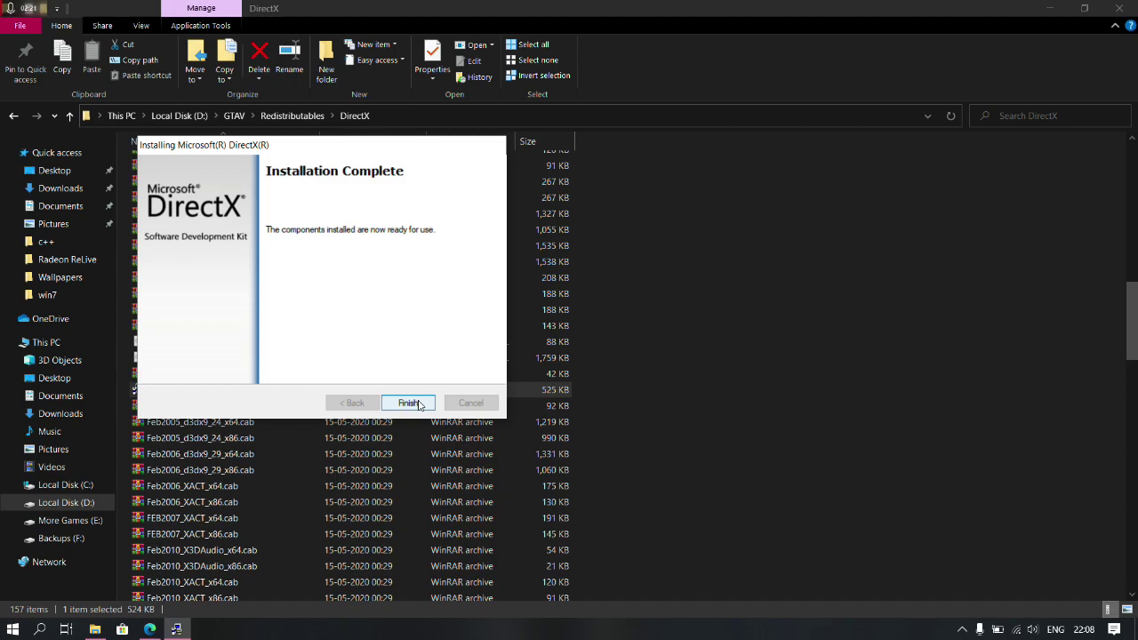
pyautogui.click(418, 404)
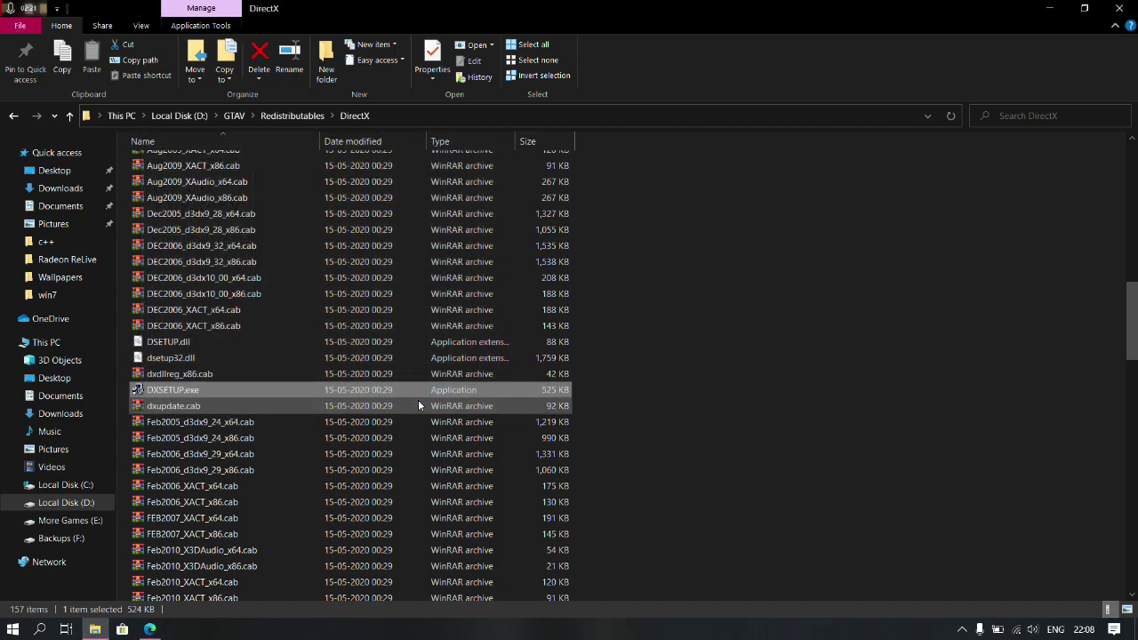
# - Run the VCRed Visual C++ 2008 installer and cancel it, since it's already installed
pyautogui.click(13, 116)
pyautogui.doubleClick(200, 181)
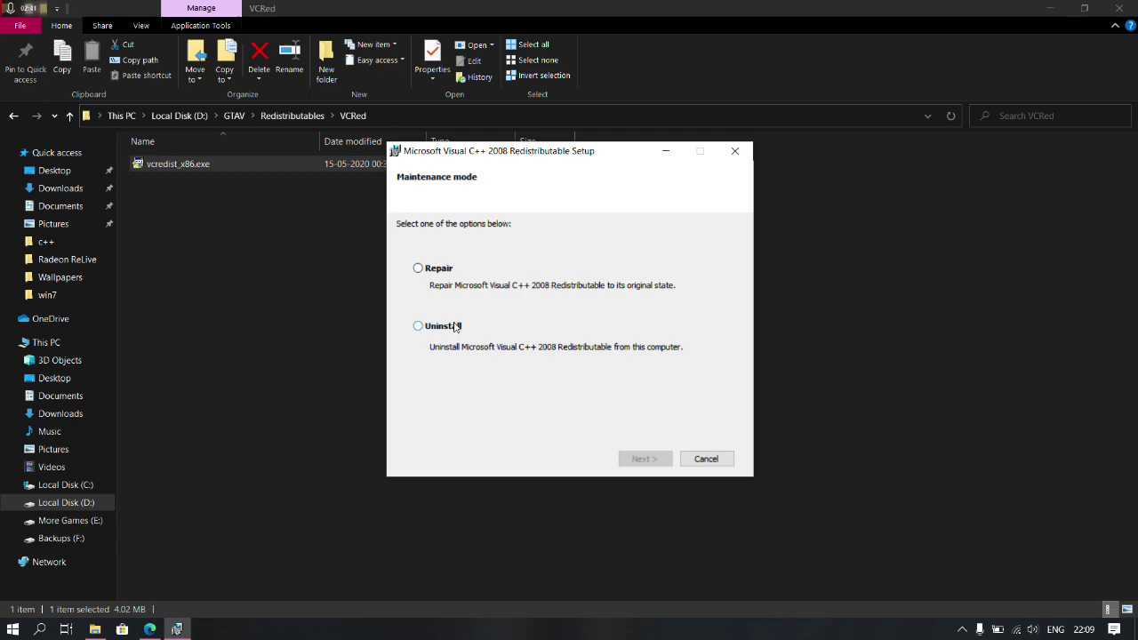
pyautogui.click(702, 456)
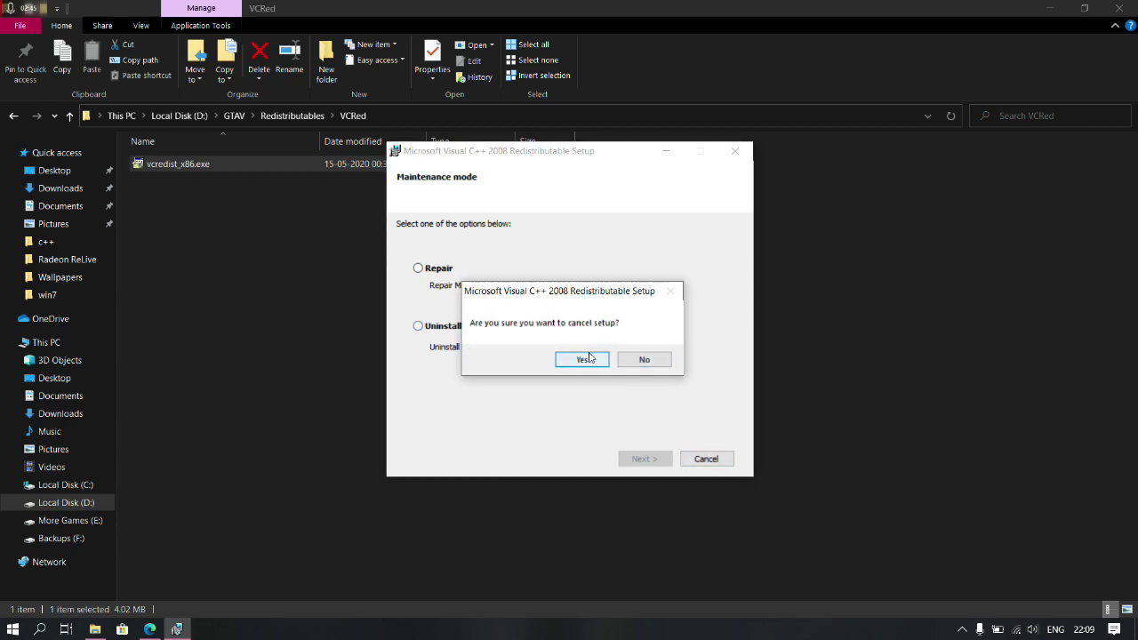
pyautogui.click(587, 359)
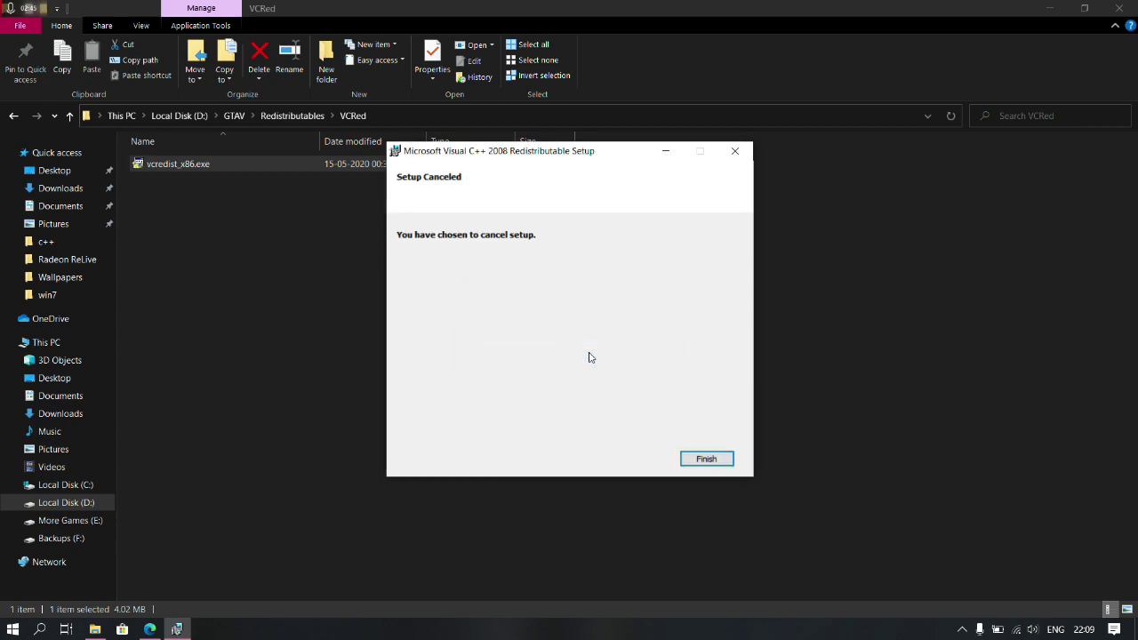
pyautogui.click(693, 456)
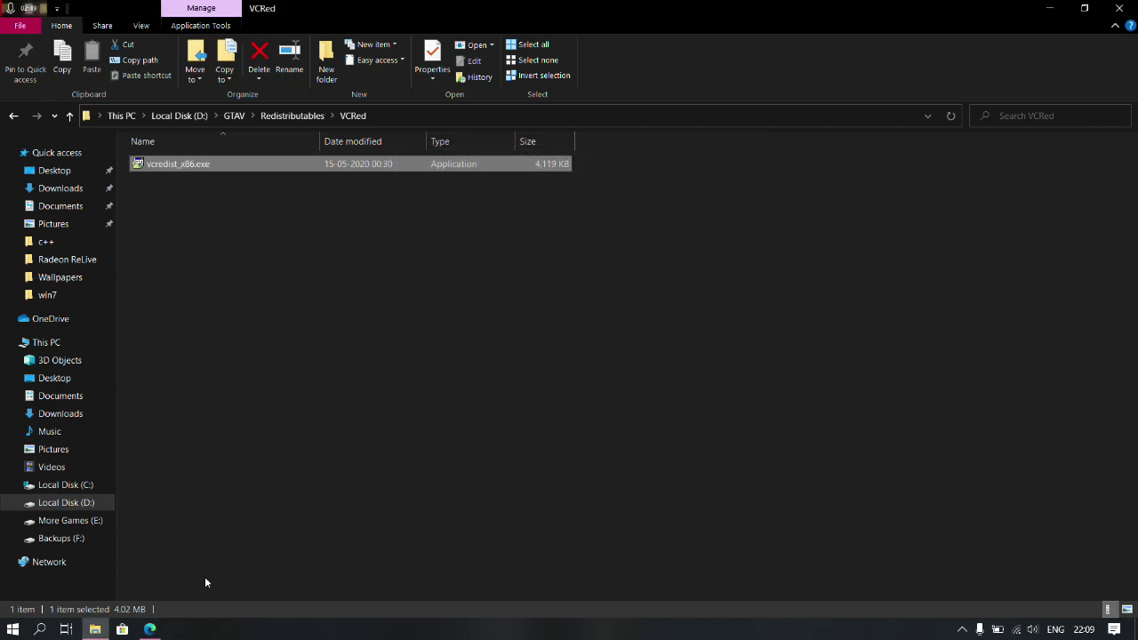
# - Download dxwebsetup.exe from the DirectX Runtime page in Edge and run it as administrator
pyautogui.click(160, 632)
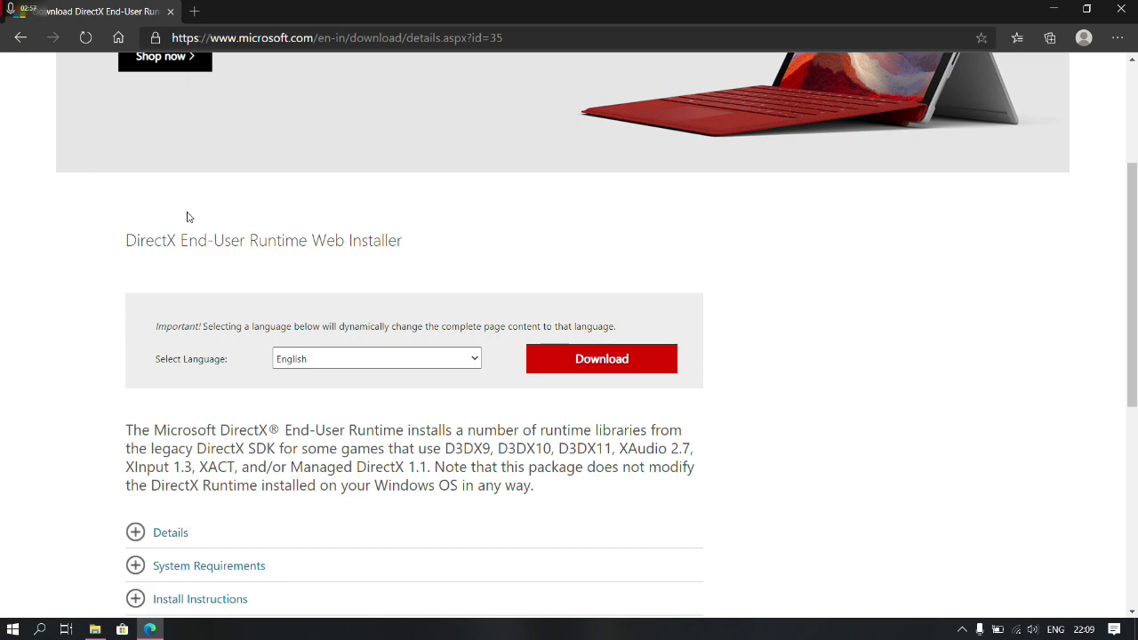
pyautogui.scroll(-1, 187, 217)
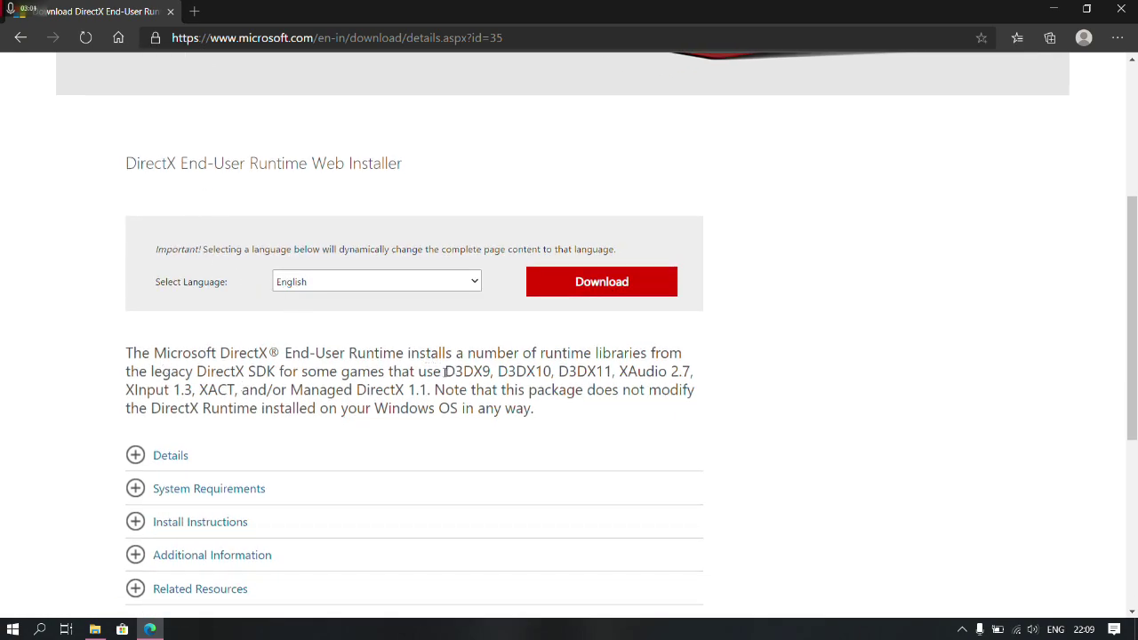
pyautogui.moveTo(444, 372)
pyautogui.mouseDown()
pyautogui.moveTo(603, 382)
pyautogui.moveTo(434, 392)
pyautogui.mouseUp()
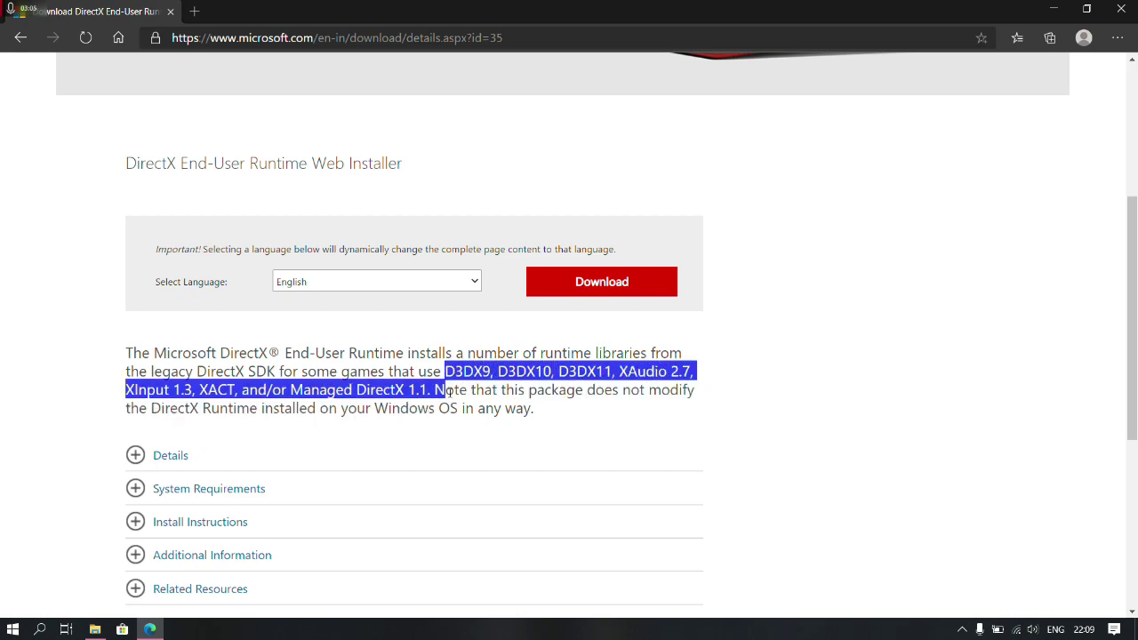
pyautogui.click(823, 343)
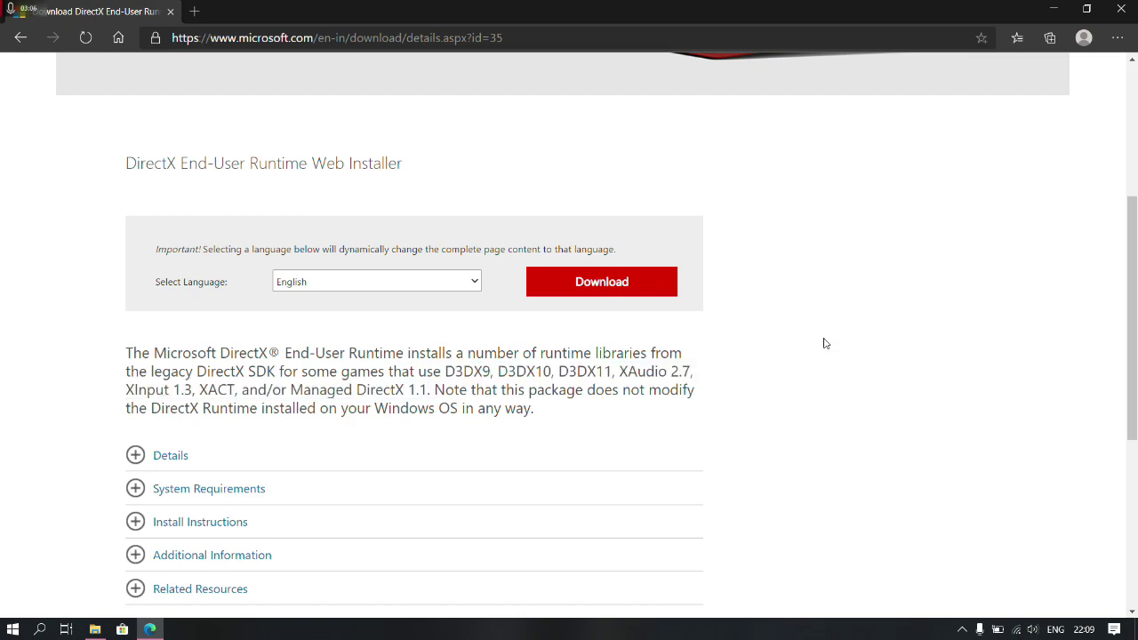
pyautogui.click(627, 301)
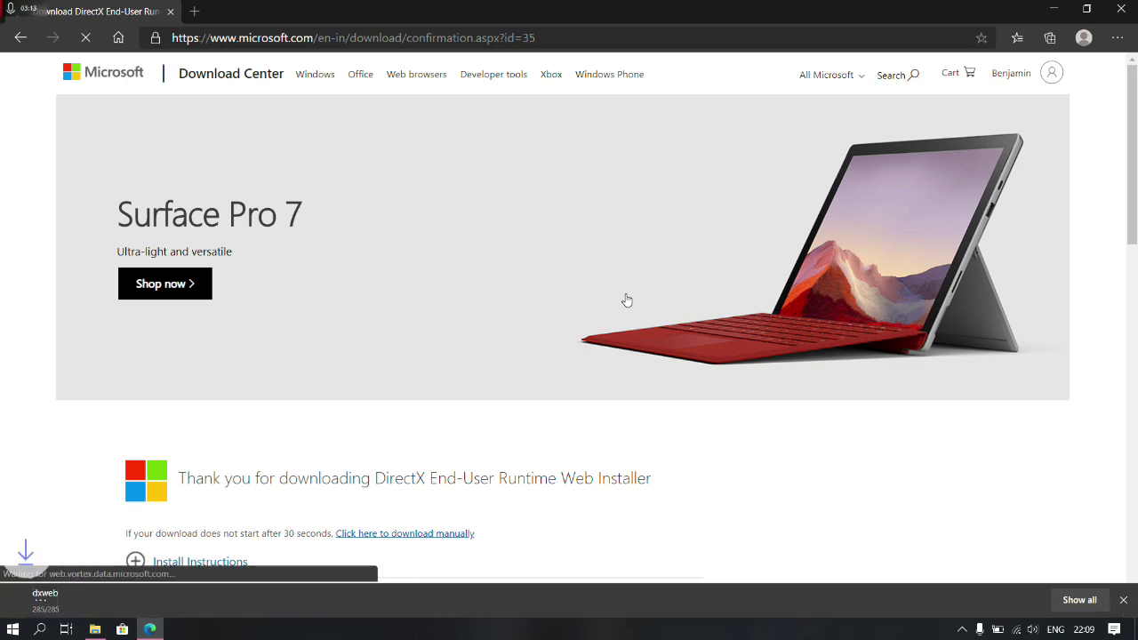
pyautogui.scroll(-1, 627, 301)
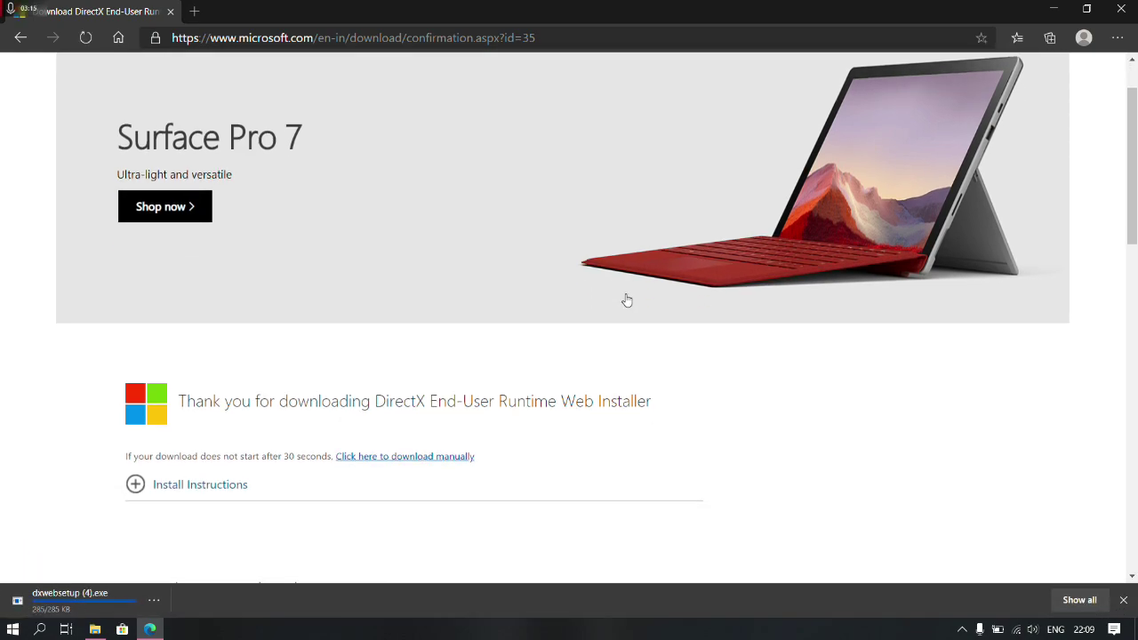
pyautogui.click(71, 599)
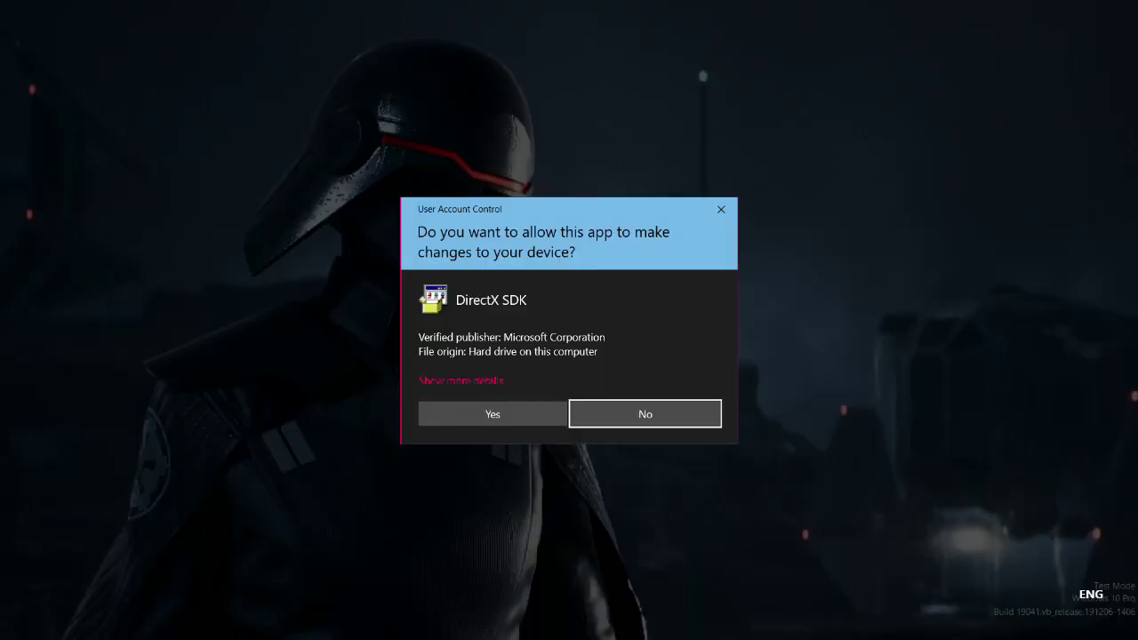
pyautogui.click(493, 413)
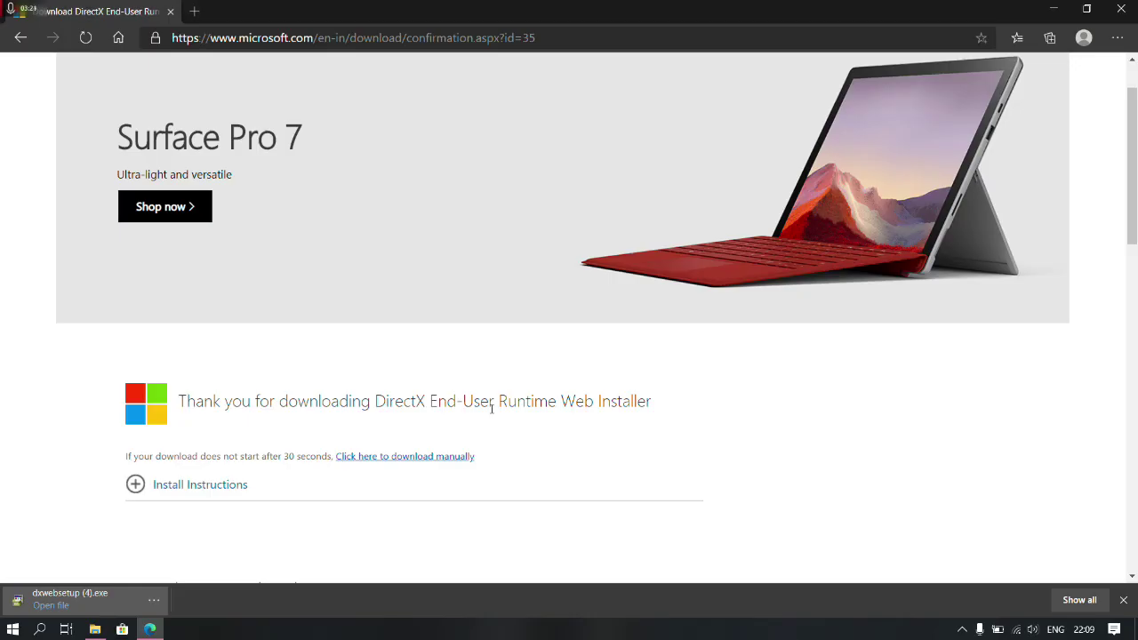
# - Skip the Bing Bar offer and run the DirectX web installer to completion
pyautogui.click(311, 349)
pyautogui.click(405, 402)
pyautogui.click(269, 299)
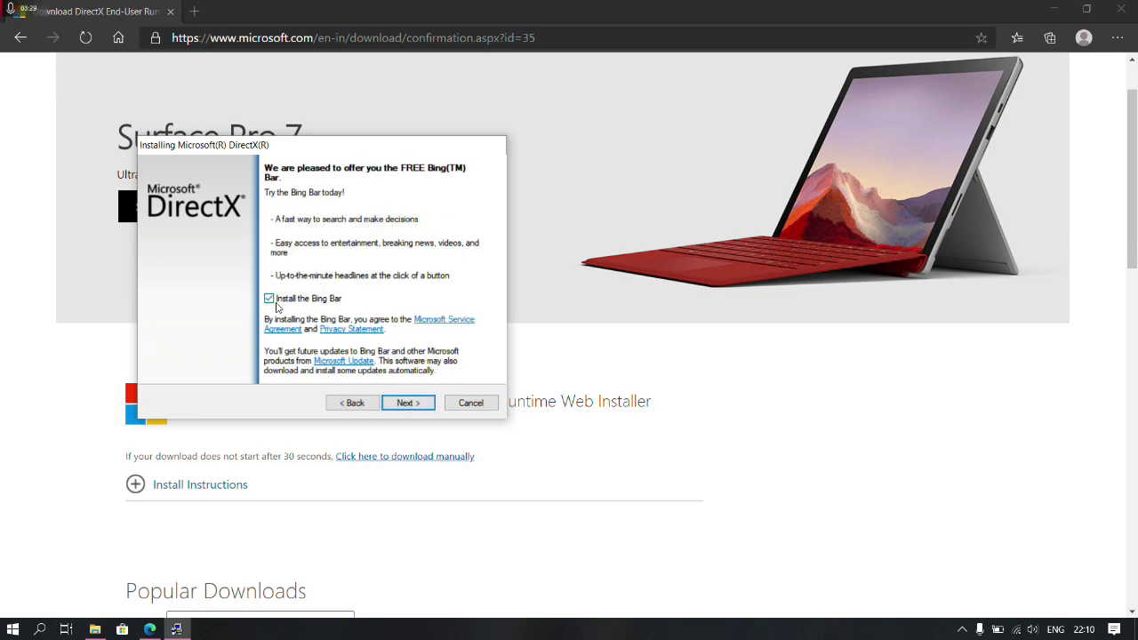
pyautogui.click(417, 403)
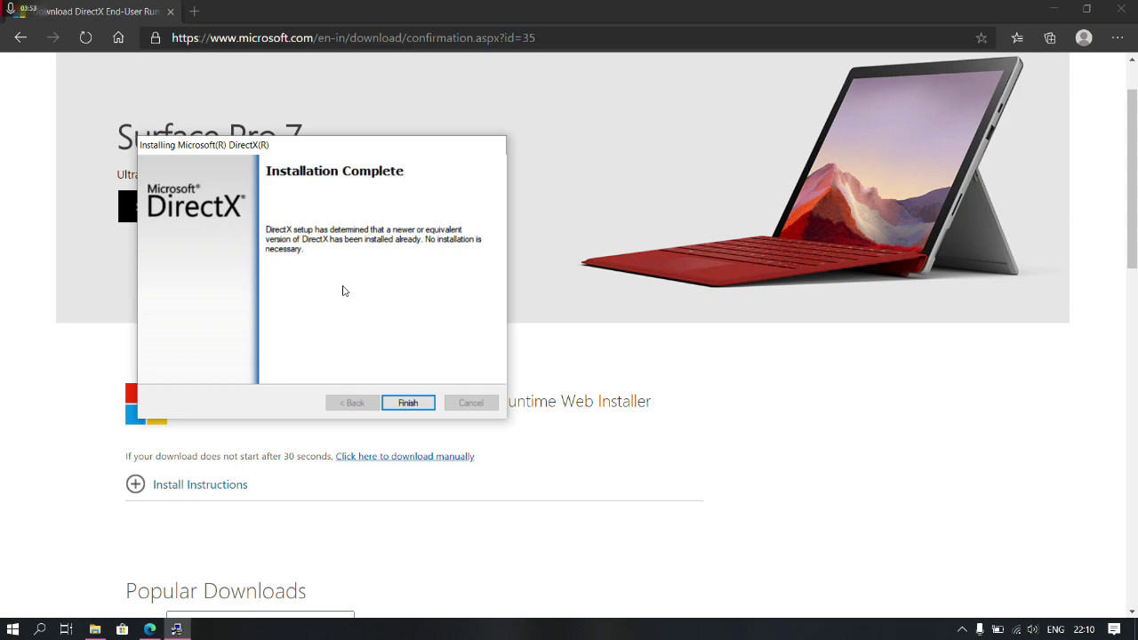
pyautogui.click(414, 403)
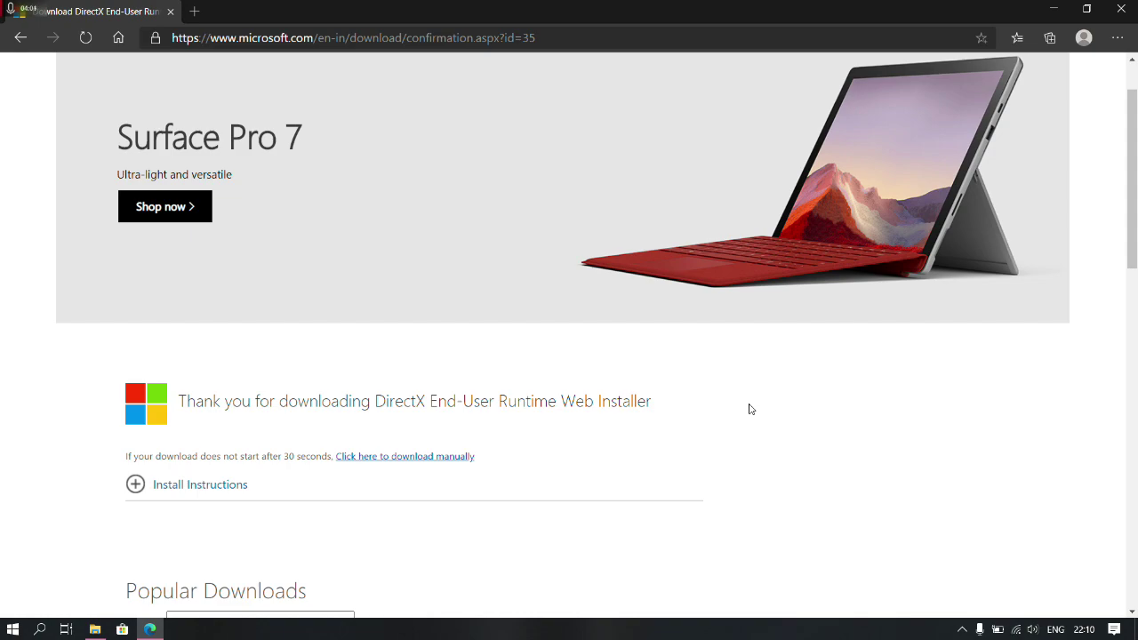
# - Close Edge and the VCRed folder, then start Grand Theft Auto V from its desktop shortcut
pyautogui.click(1118, 9)
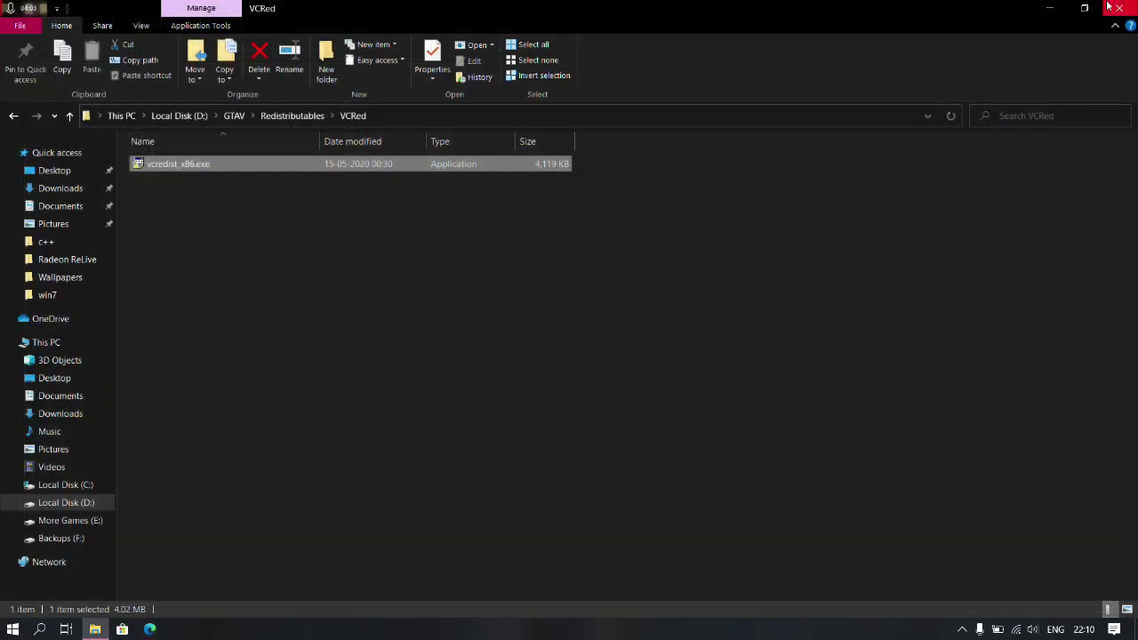
pyautogui.click(1119, 8)
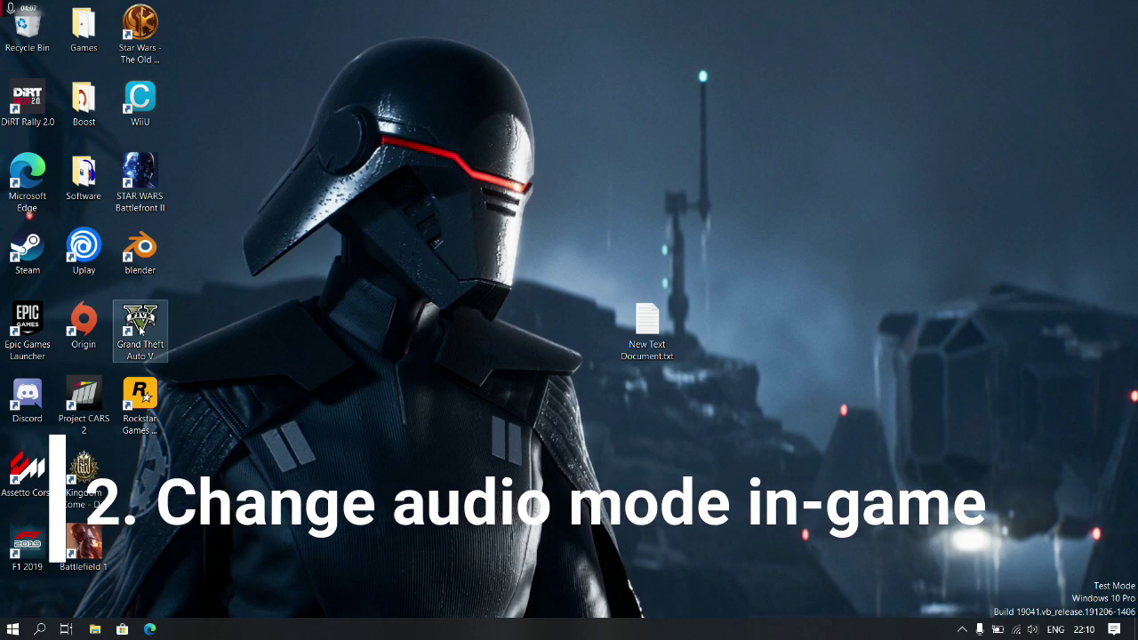
pyautogui.click(140, 329)
pyautogui.click(255, 386)
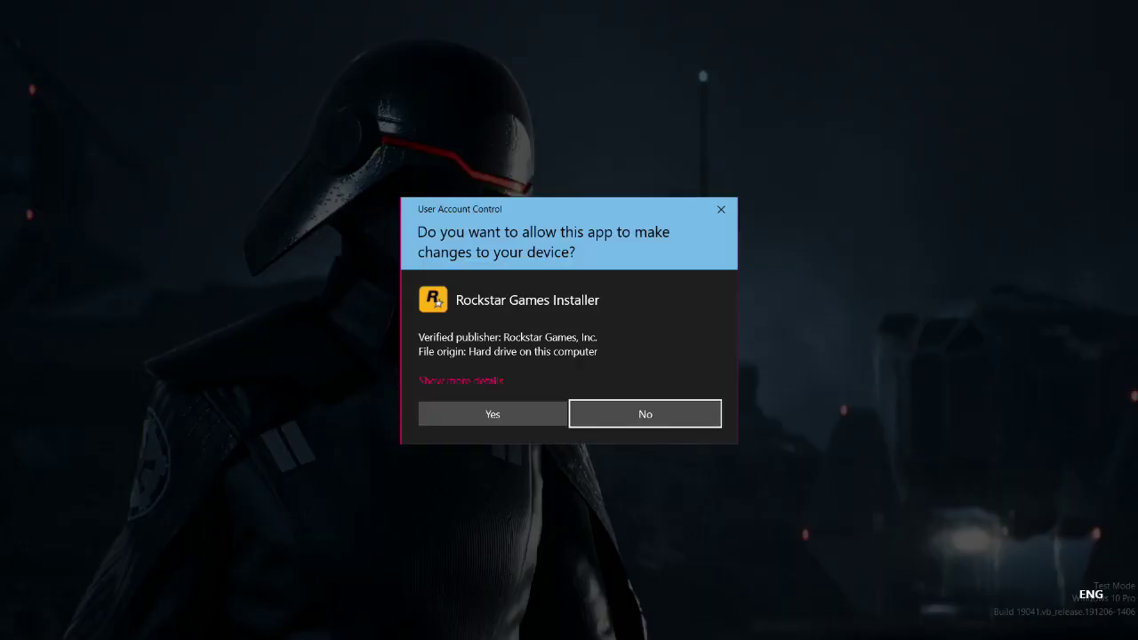
pyautogui.click(488, 415)
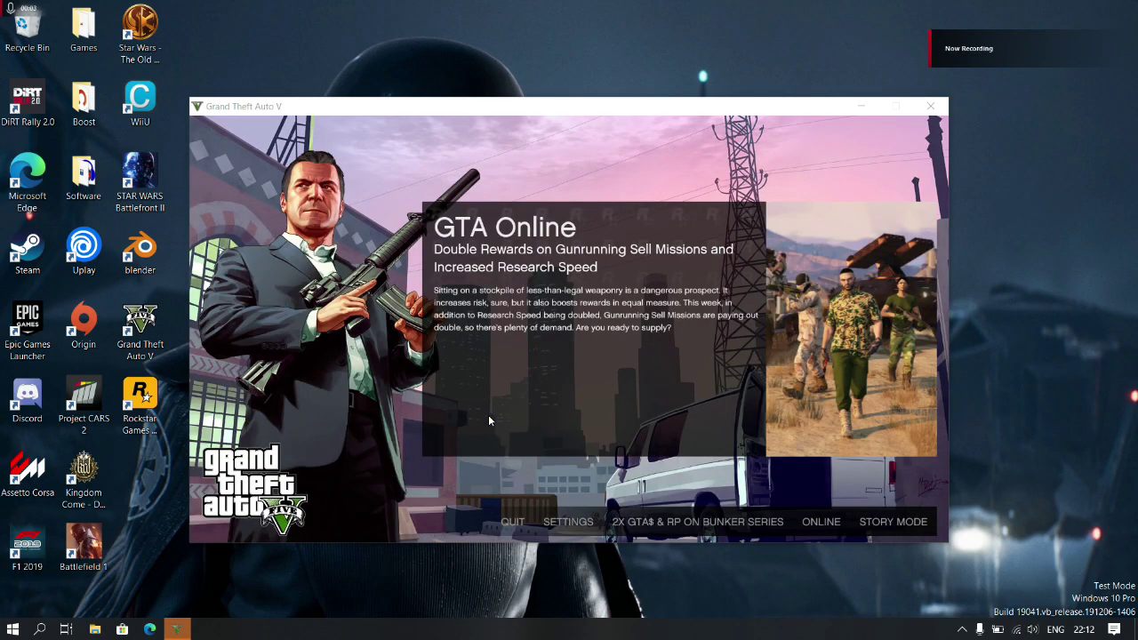
# - In the game's Audio settings, leave Output on Stereo Speakers rather than Surround
pyautogui.press('Right')
pyautogui.press('Return')
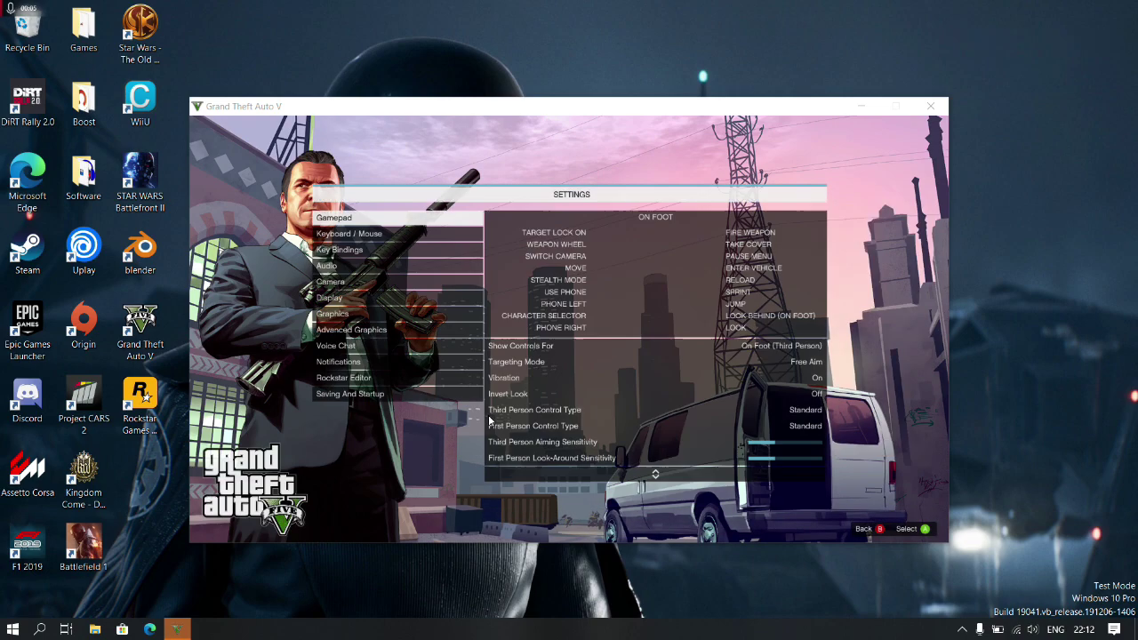
pyautogui.press('Down')
pyautogui.press('Down')
pyautogui.press('Down')
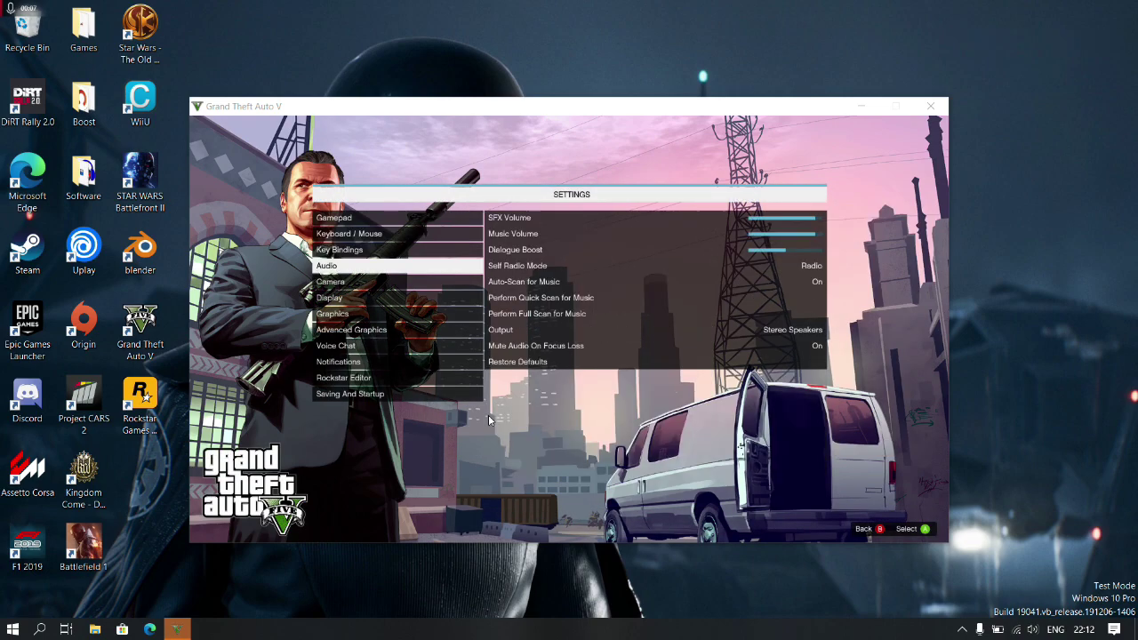
pyautogui.press('Return')
pyautogui.press('Down')
pyautogui.press('Down')
pyautogui.press('Down')
pyautogui.press('Down')
pyautogui.press('Down')
pyautogui.press('Down')
pyautogui.press('Down')
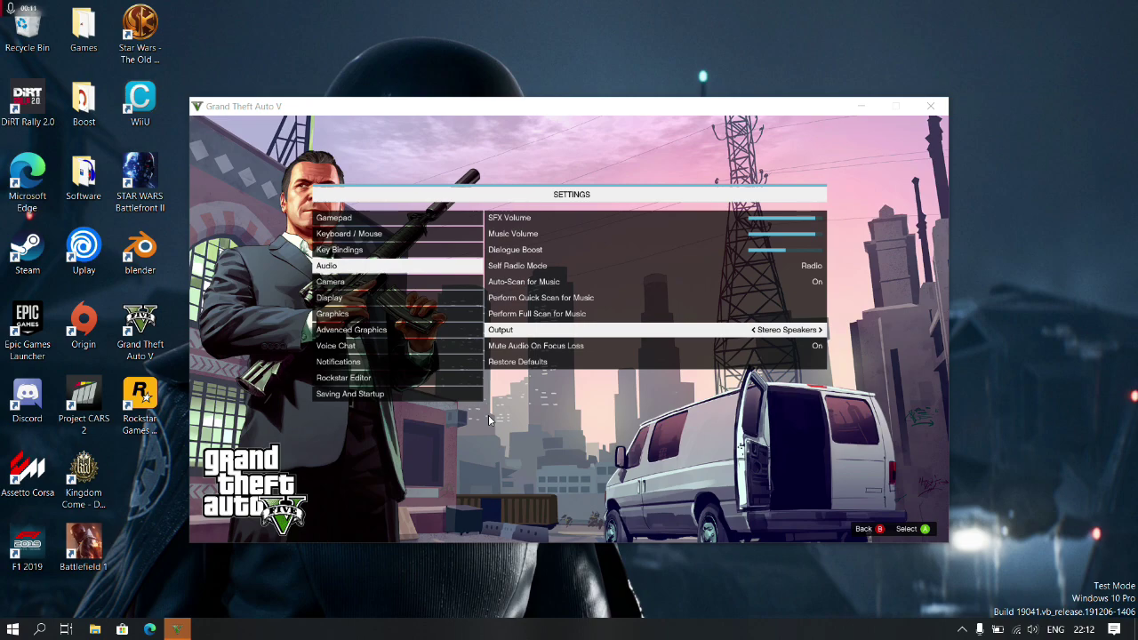
pyautogui.press('Right')
pyautogui.press('Left')
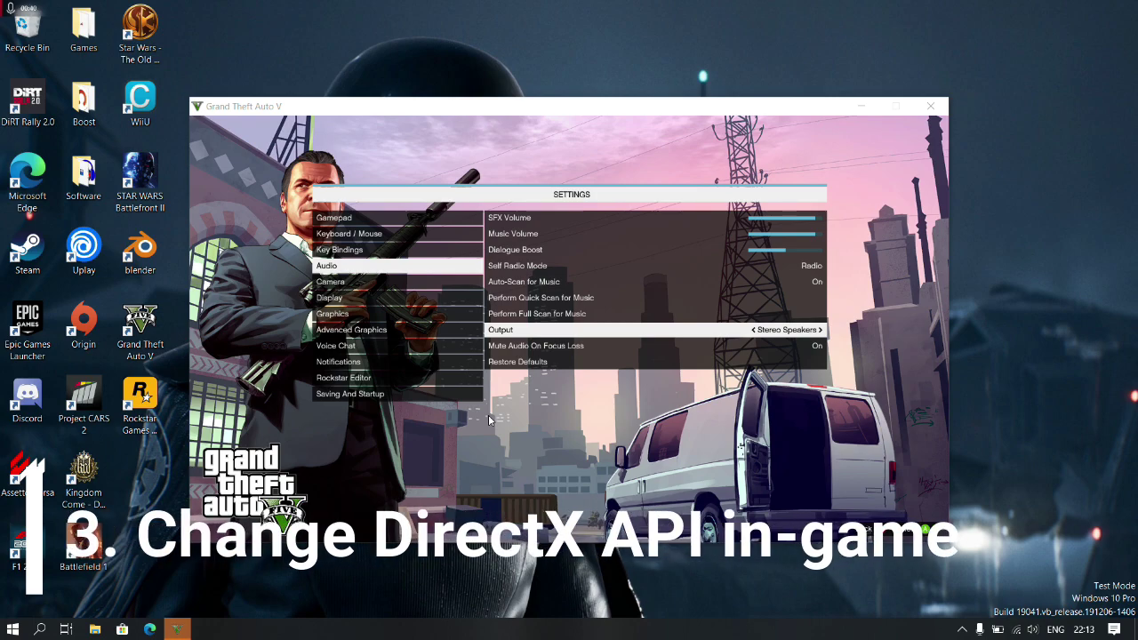
# - Set Graphics DirectX Version from 10.1 to DirectX 11 and apply with a game restart
pyautogui.press('Down')
pyautogui.press('Down')
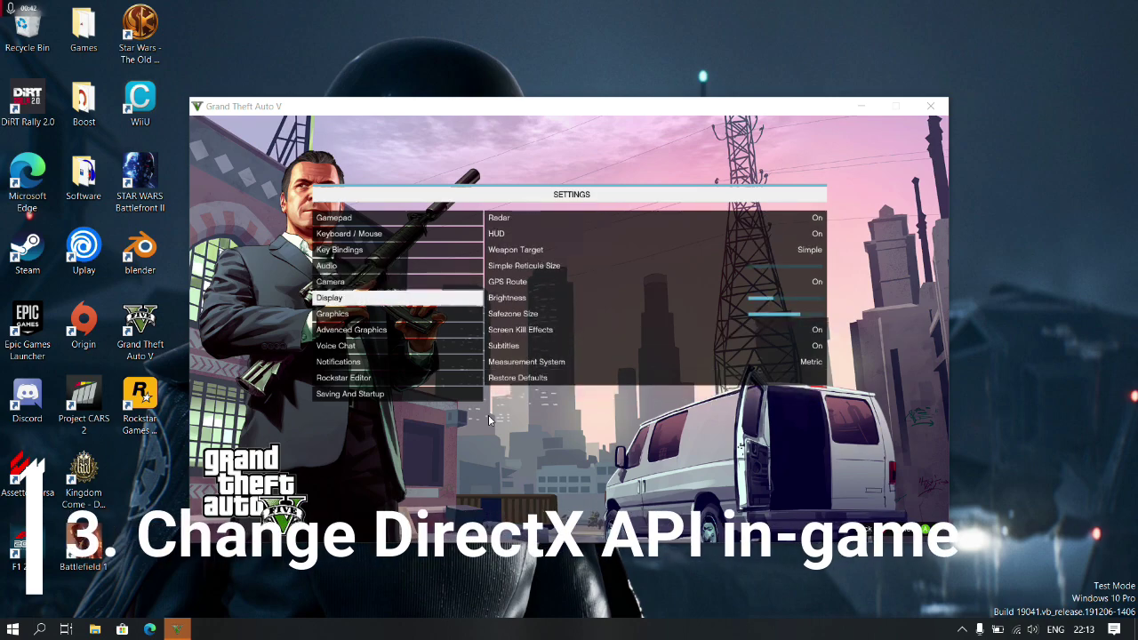
pyautogui.press('Down')
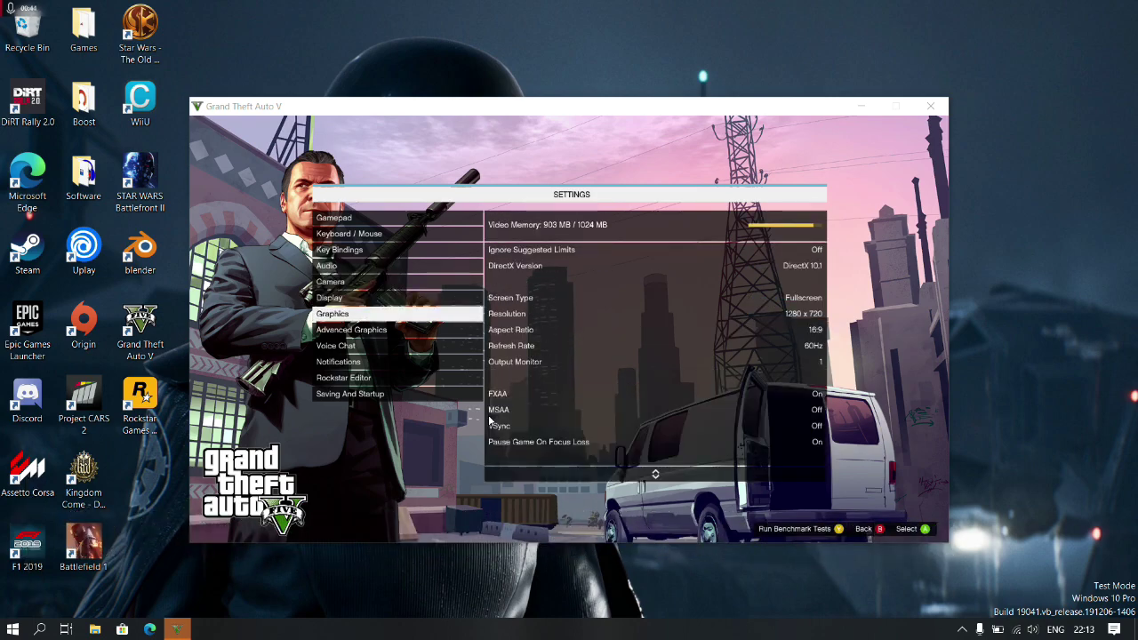
pyautogui.press('Return')
pyautogui.press('Down')
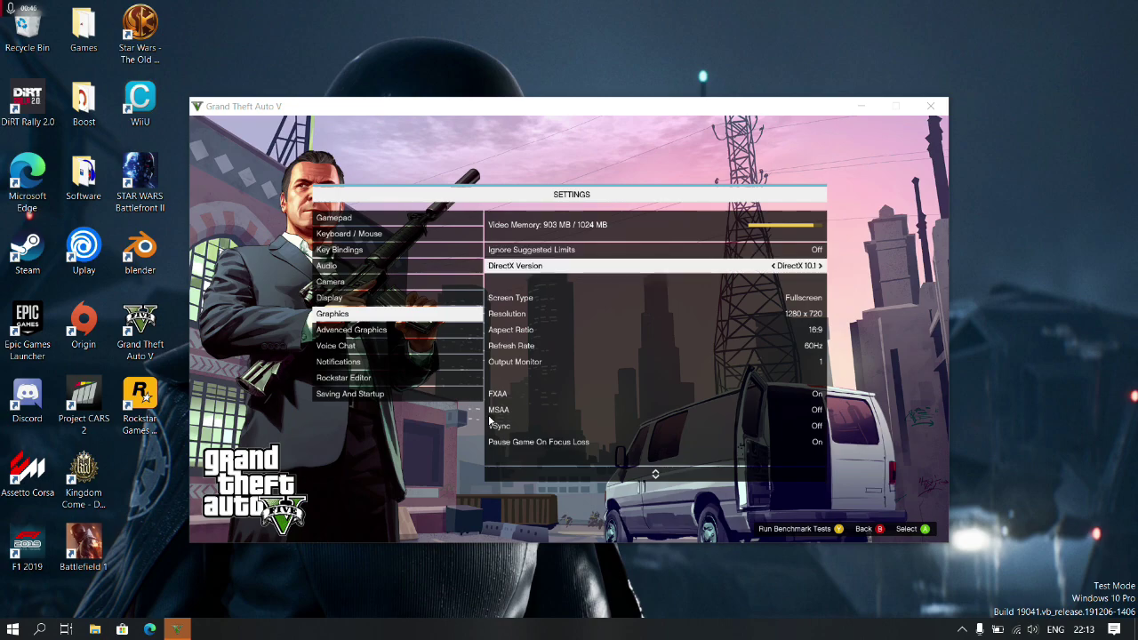
pyautogui.press('Right')
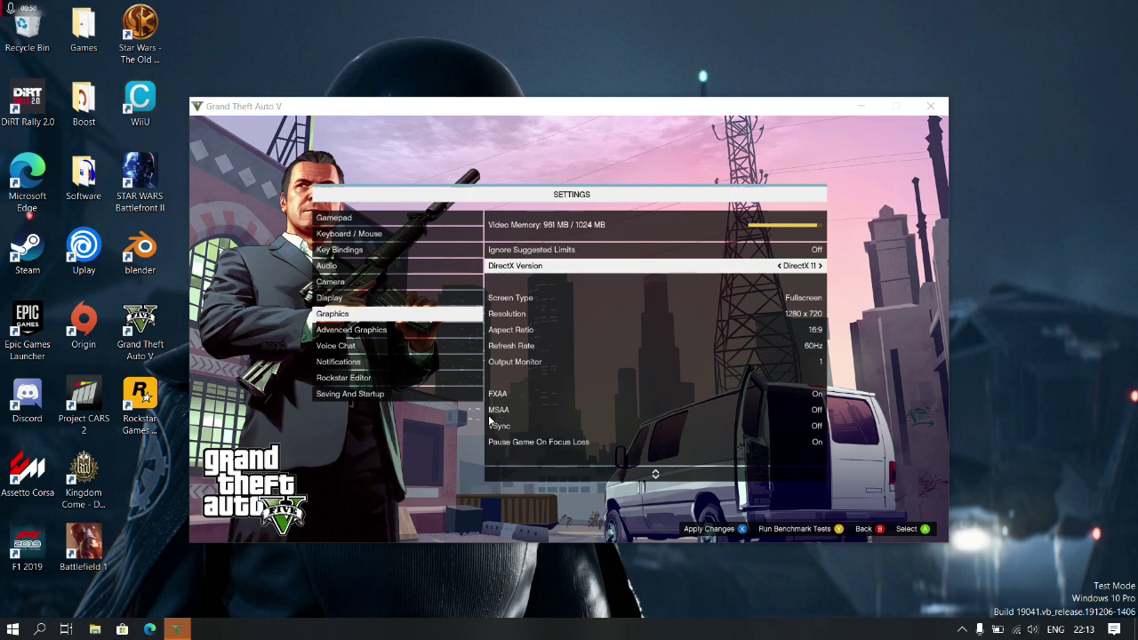
pyautogui.press('Left')
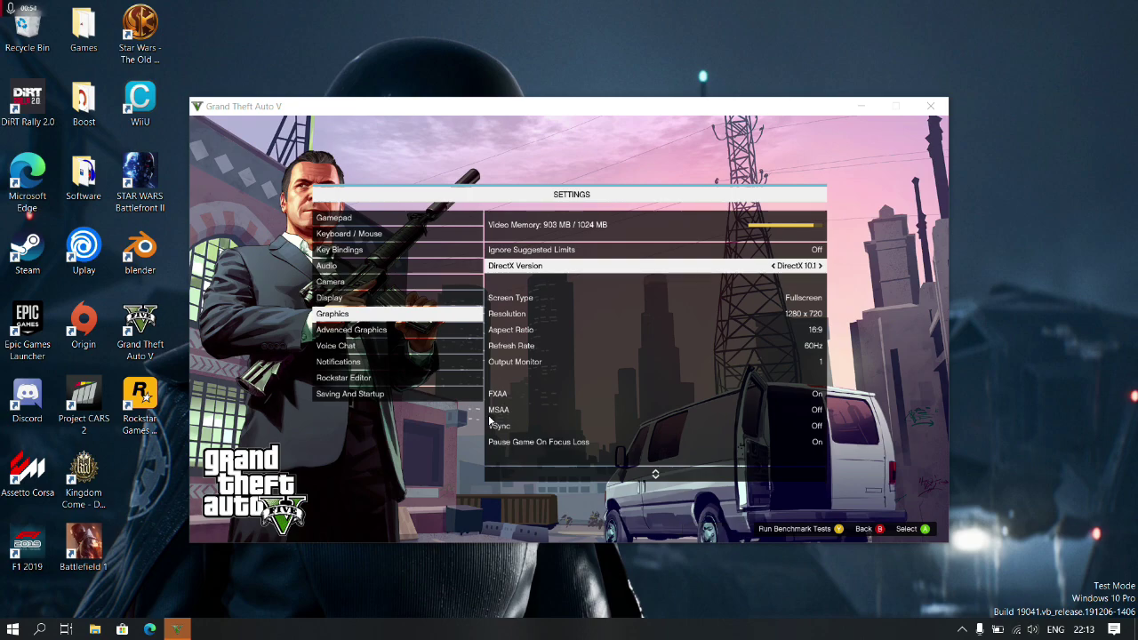
pyautogui.press('Right')
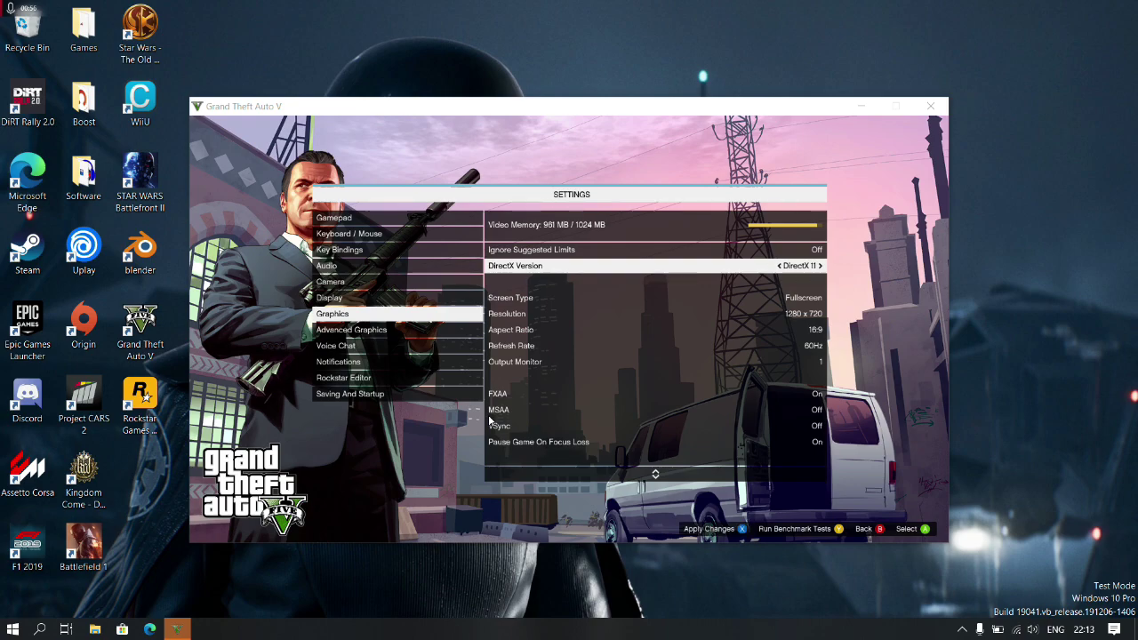
pyautogui.press('space')
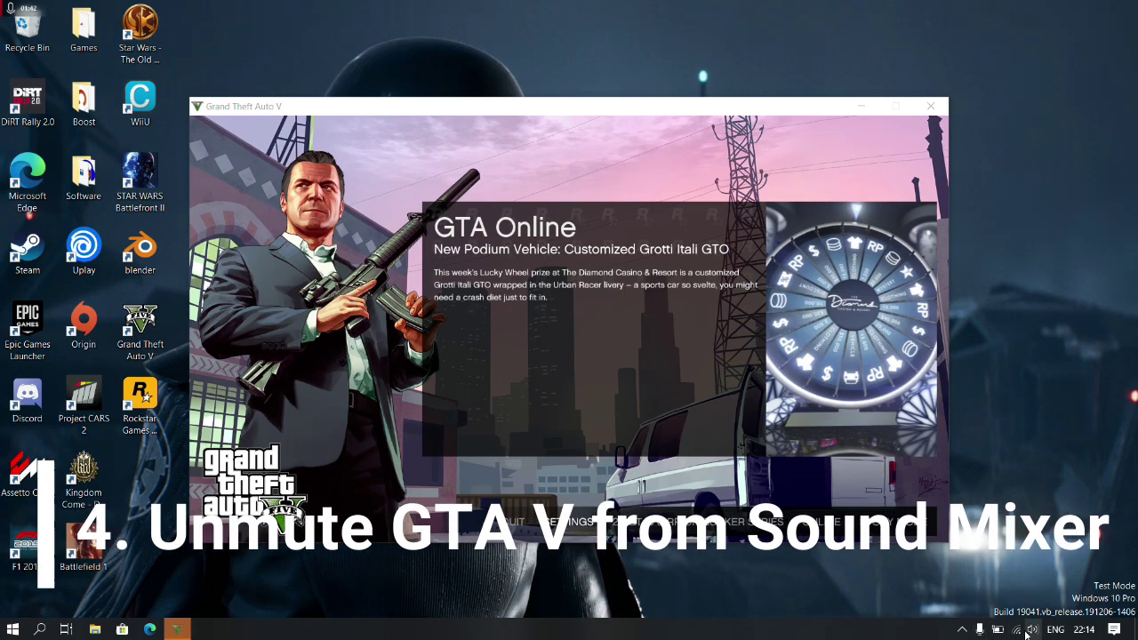
# - Open Volume Mixer from the tray speaker icon and leave Grand Theft Auto V unmuted
pyautogui.rightClick(1029, 631)
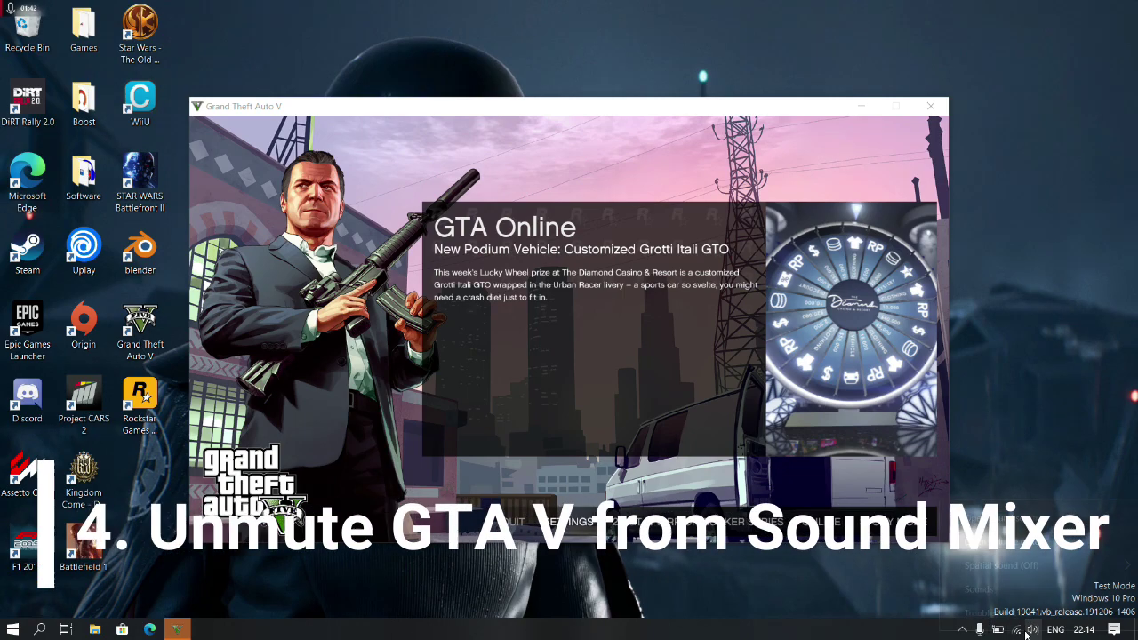
pyautogui.press('Escape')
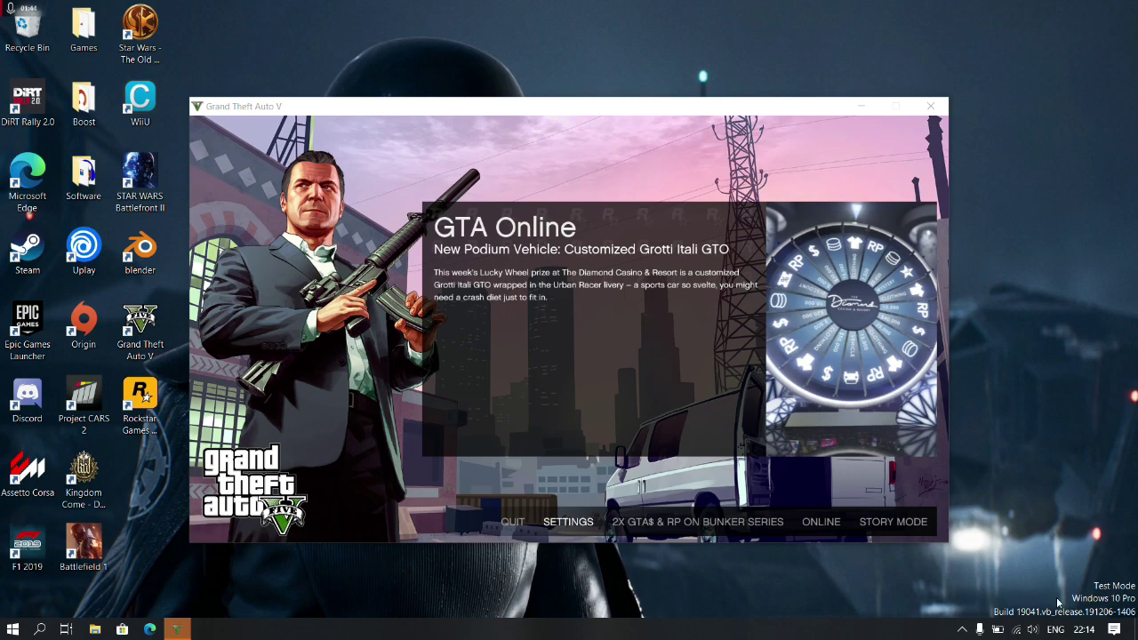
pyautogui.rightClick(1034, 630)
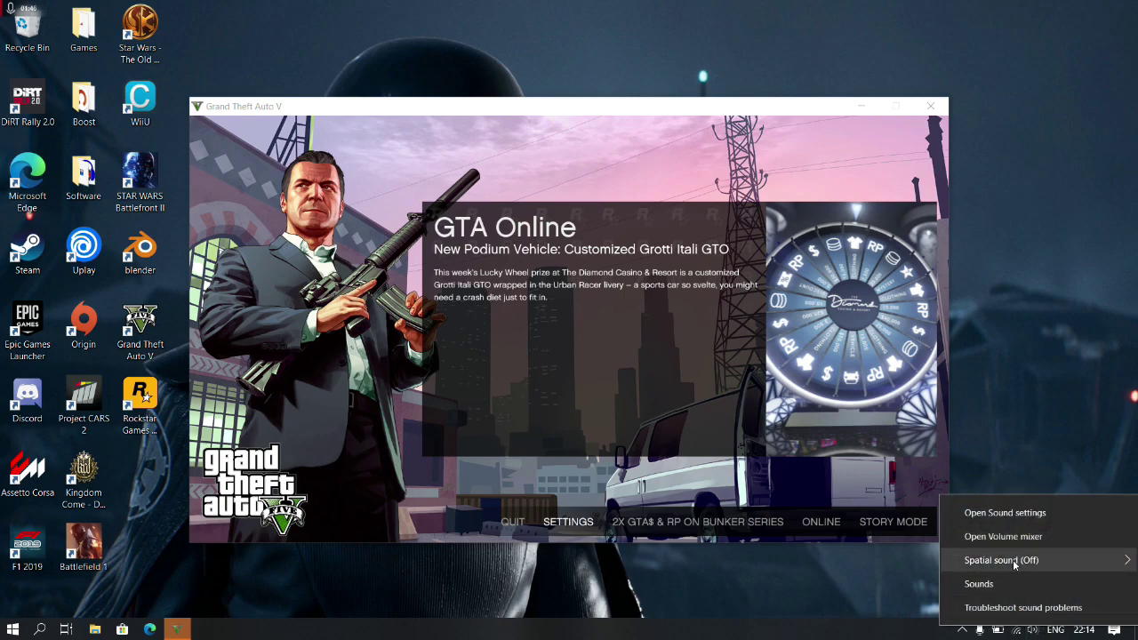
pyautogui.click(1043, 537)
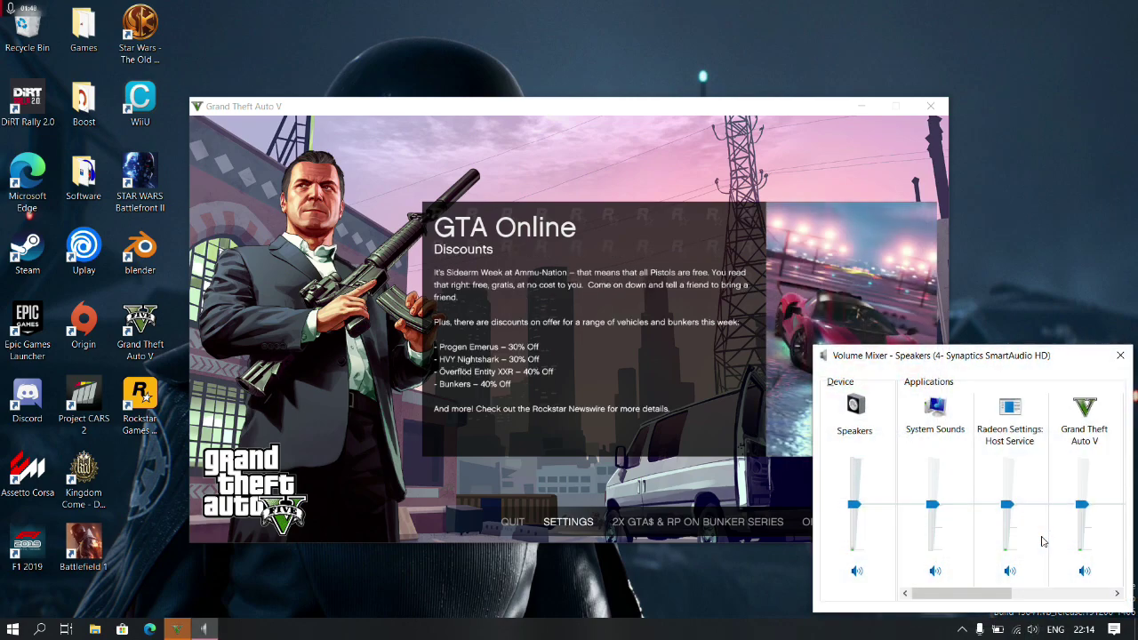
pyautogui.click(1084, 571)
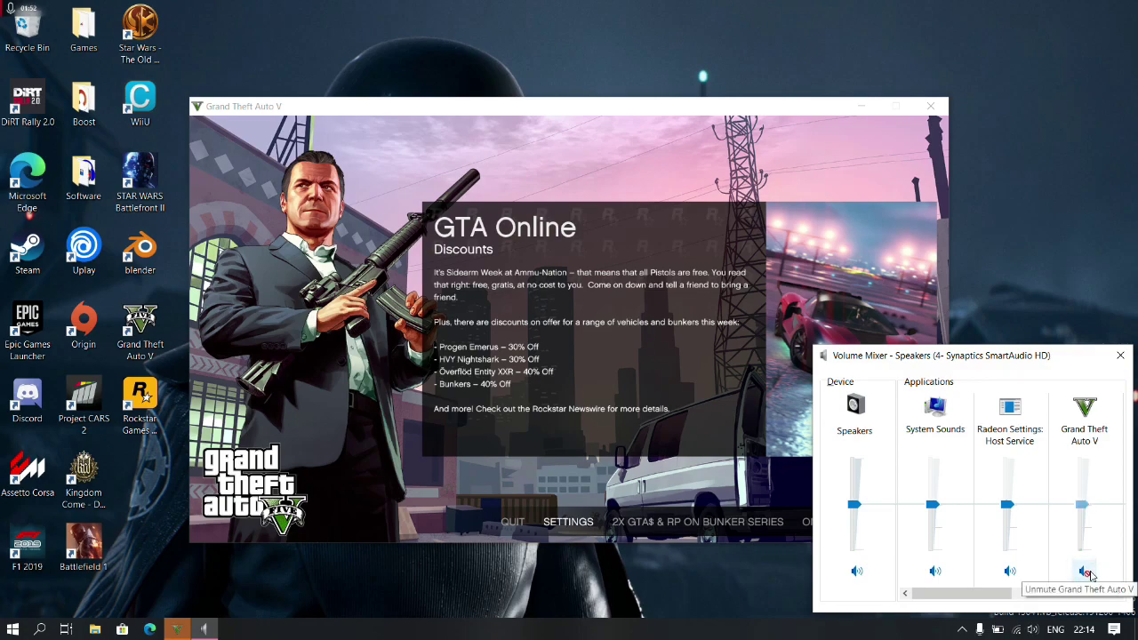
pyautogui.click(1087, 572)
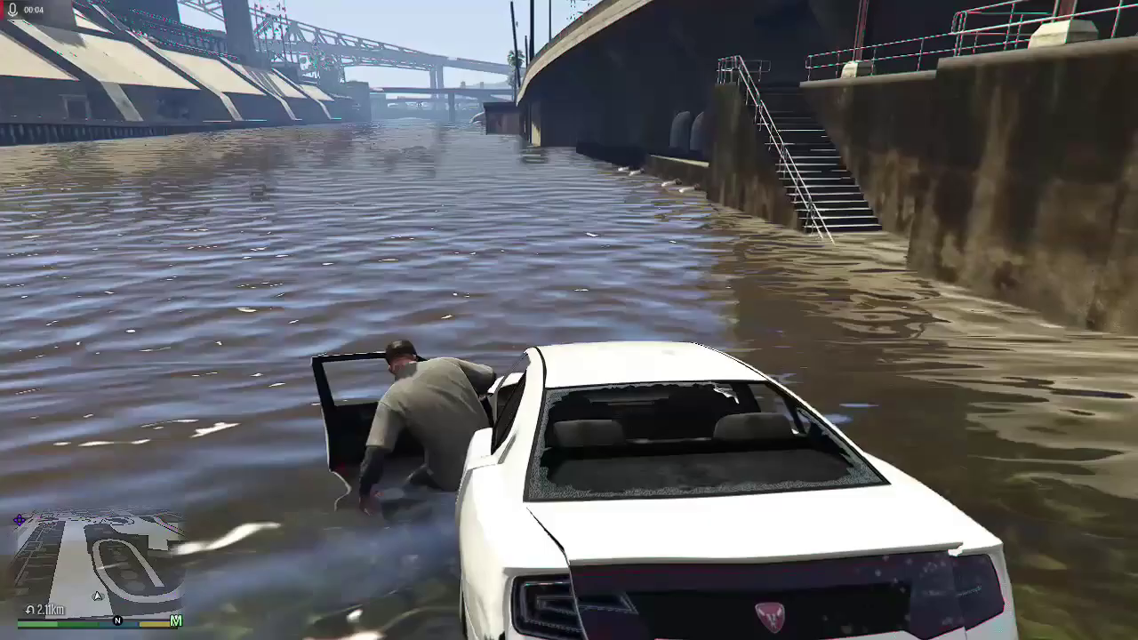